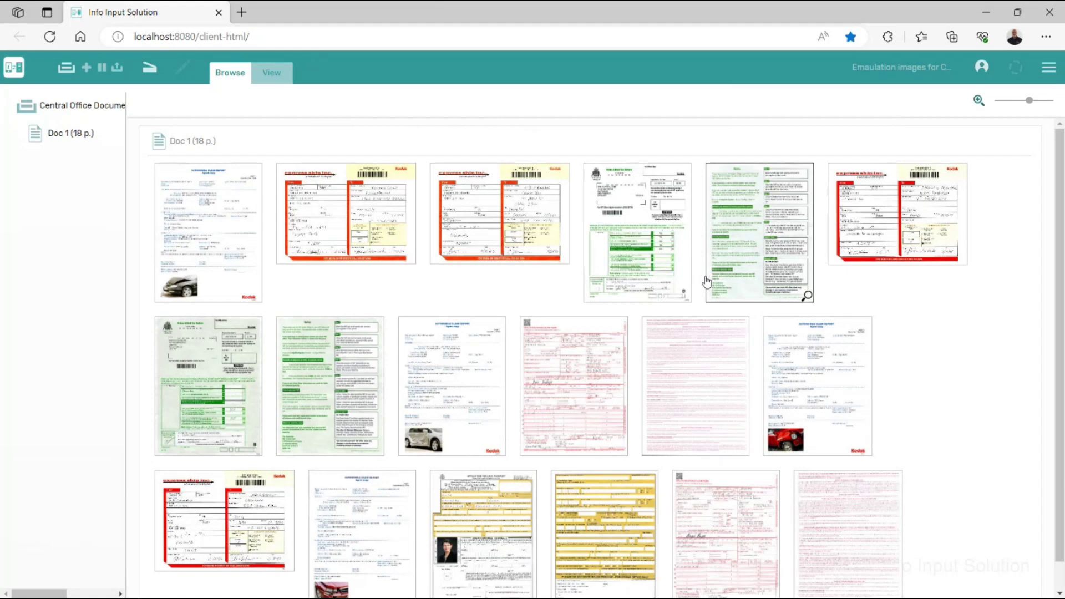
- Look through the scanned page thumbnails and expand Doc 1 to review its page list
{"action": "scroll", "coordinate": [621, 423], "scroll_direction": "down", "scroll_amount": 1}
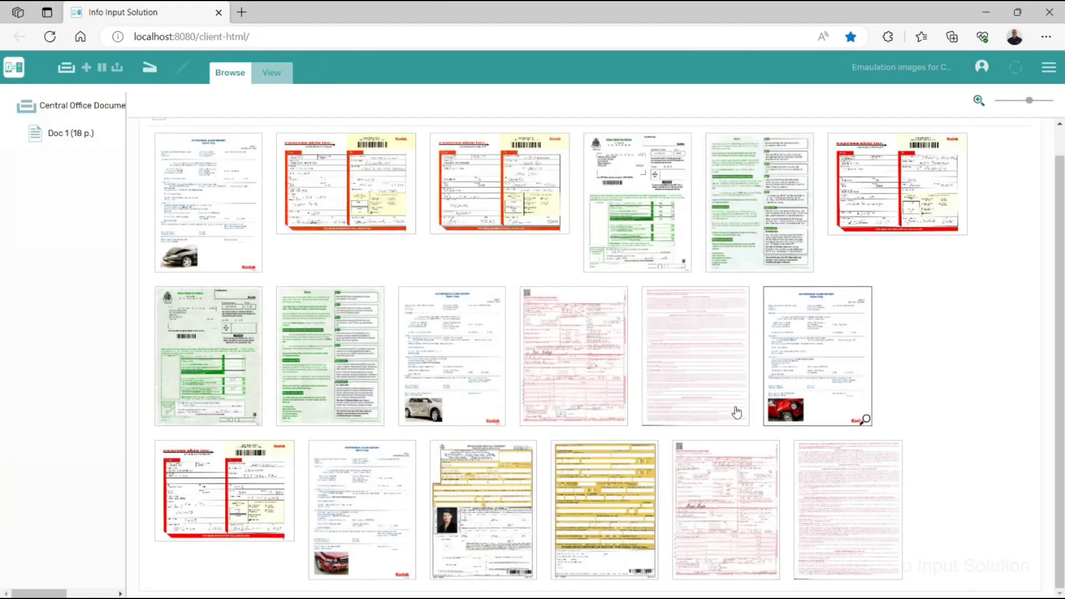
{"action": "mouse_move", "coordinate": [531, 574]}
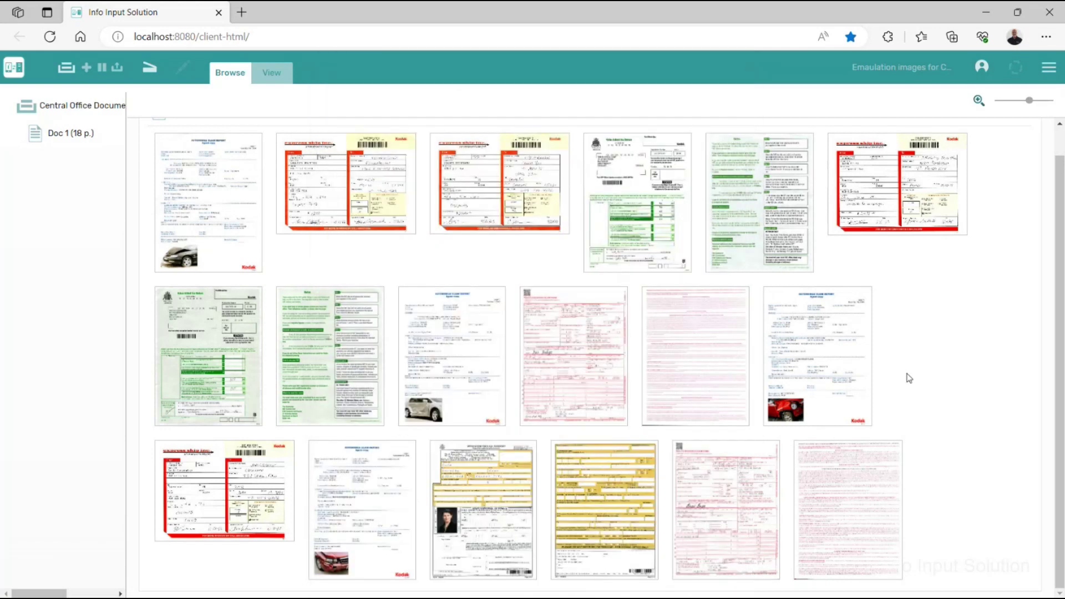
{"action": "left_click", "coordinate": [20, 133]}
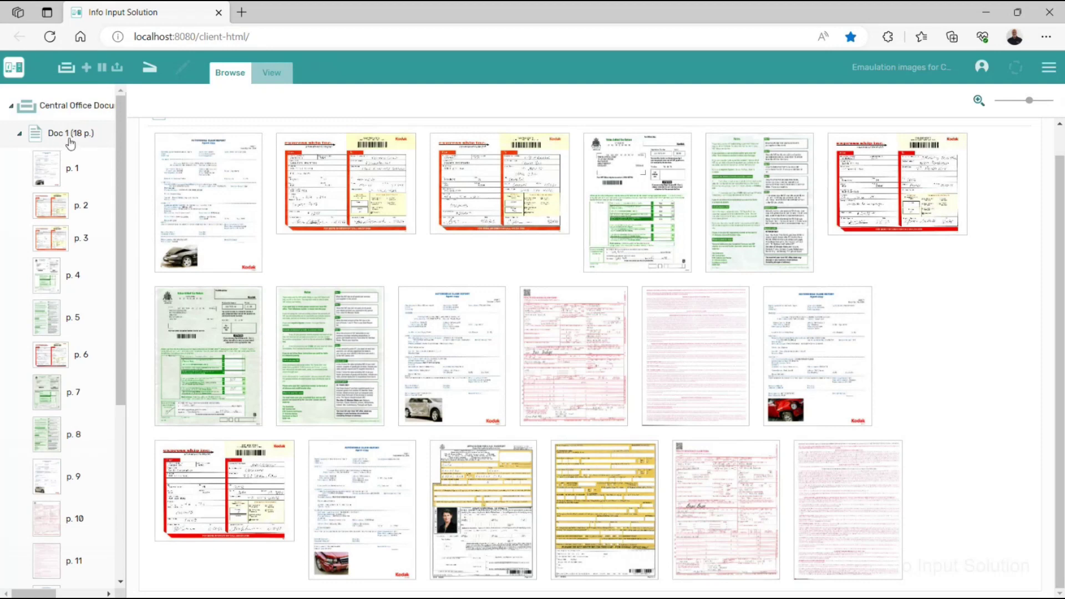
{"action": "scroll", "coordinate": [72, 211], "scroll_direction": "down", "scroll_amount": 5}
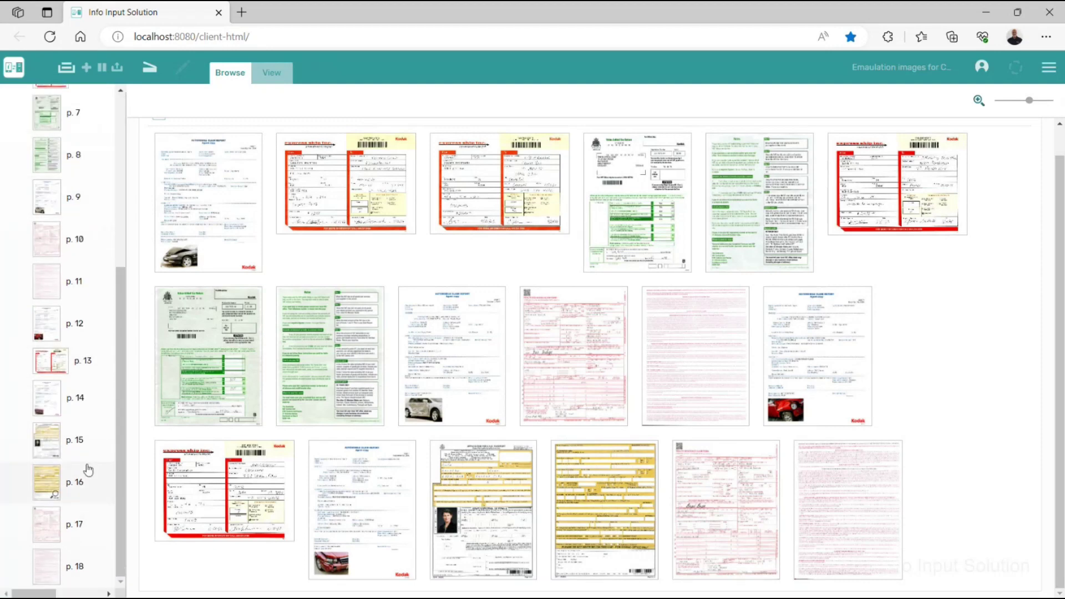
{"action": "scroll", "coordinate": [78, 388], "scroll_direction": "up", "scroll_amount": 5}
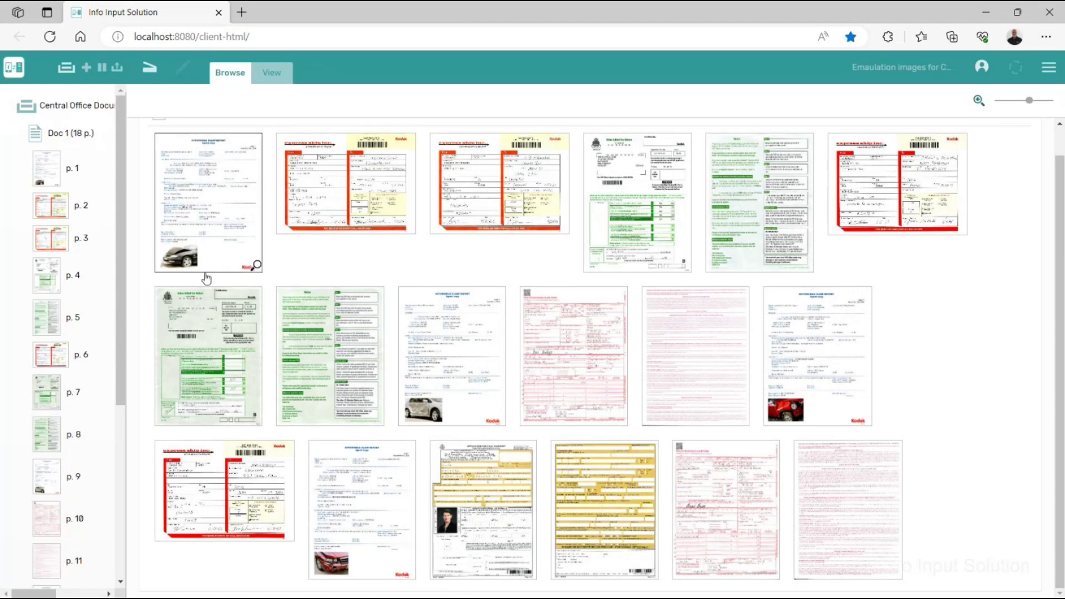
- Close the open Central Office Documents batch and confirm the closing
{"action": "left_click", "coordinate": [270, 275]}
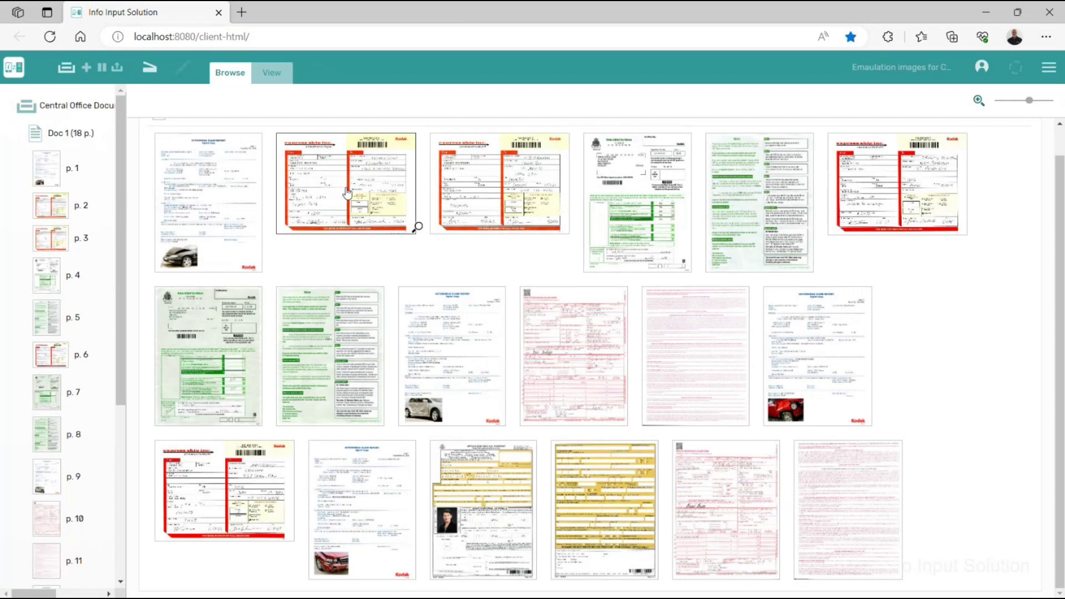
{"action": "left_click", "coordinate": [116, 70]}
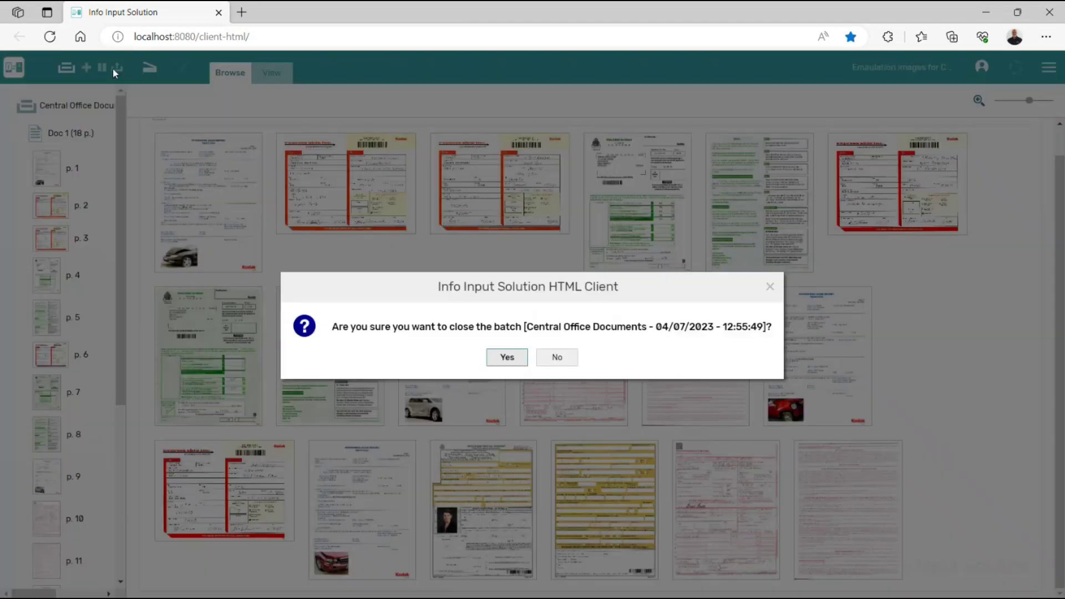
{"action": "left_click", "coordinate": [508, 358]}
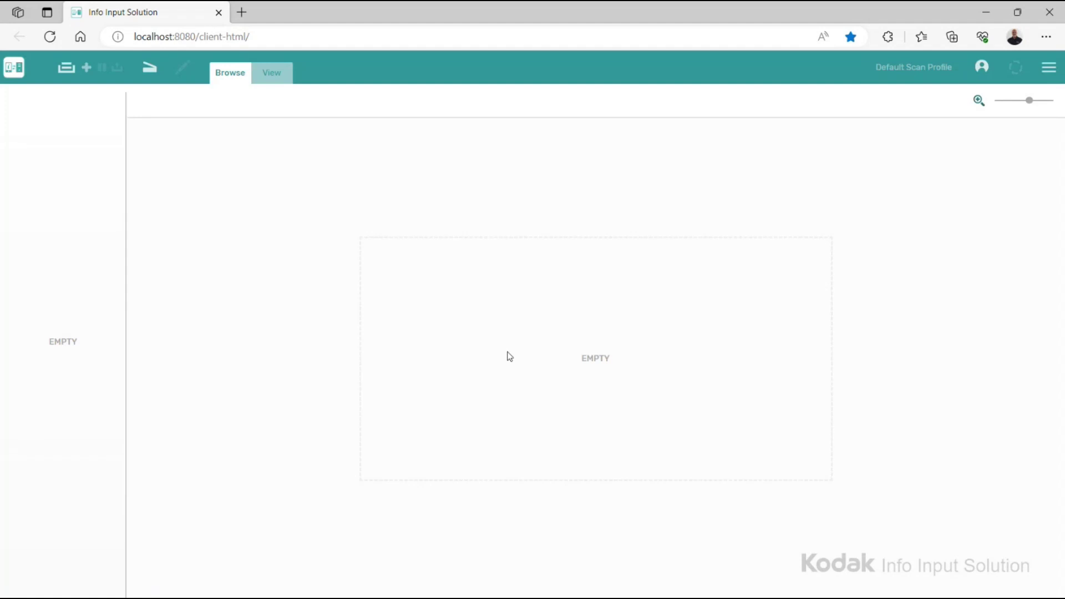
- Open the Batch Manager and enlarge its window to show more batches and columns
{"action": "left_click", "coordinate": [1049, 67]}
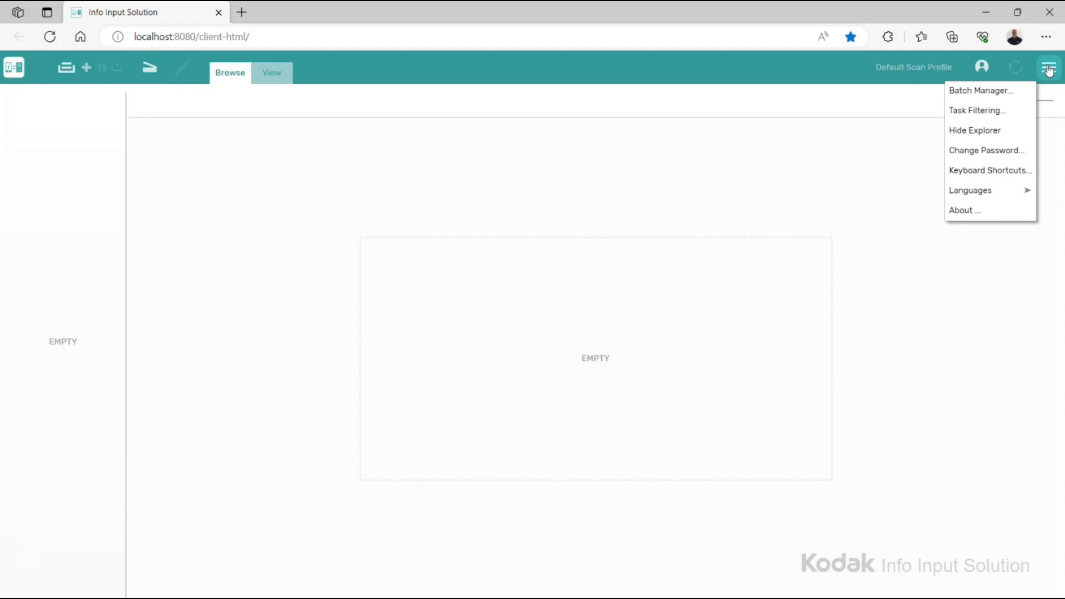
{"action": "left_click", "coordinate": [981, 92]}
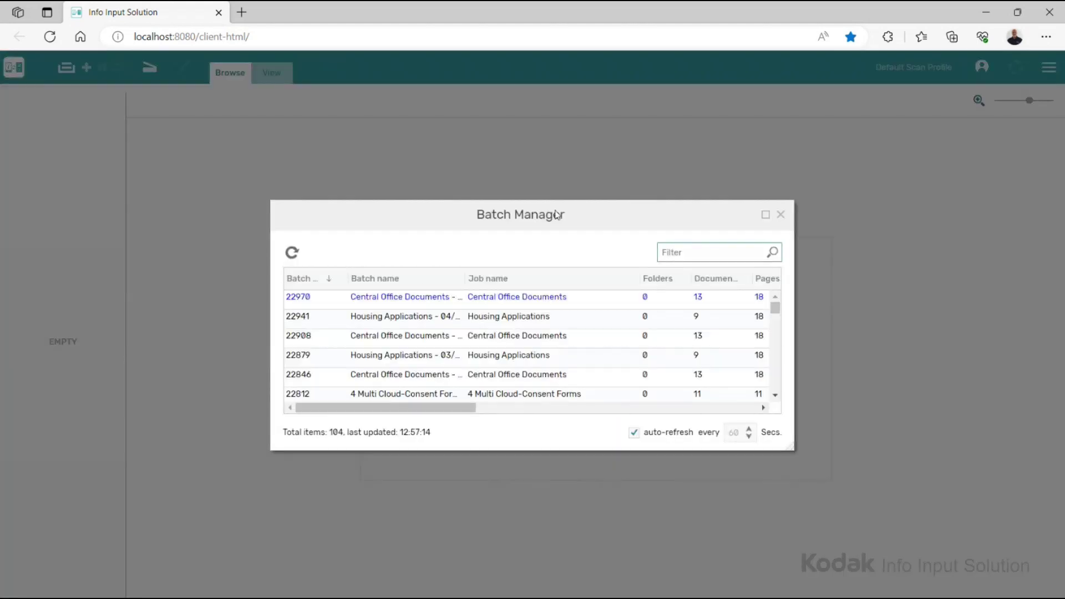
{"action": "left_click_drag", "start_coordinate": [268, 204], "coordinate": [123, 118]}
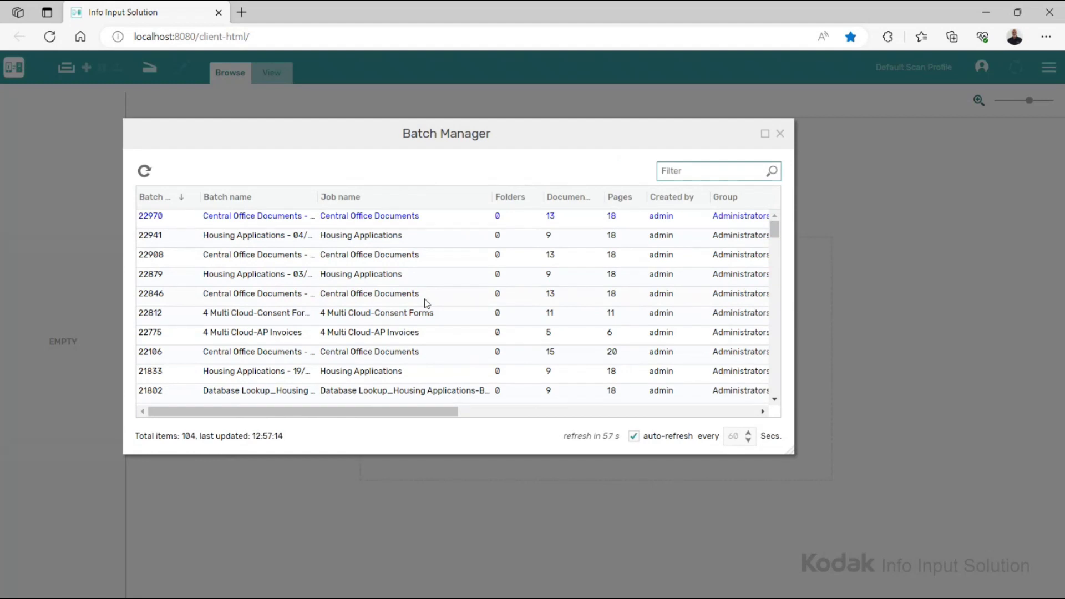
- Set the batch list to auto-refresh every 2 seconds and widen the window to include the Step column
{"action": "left_click", "coordinate": [633, 436]}
{"action": "double_click", "coordinate": [734, 436]}
{"action": "type", "text": "2"}
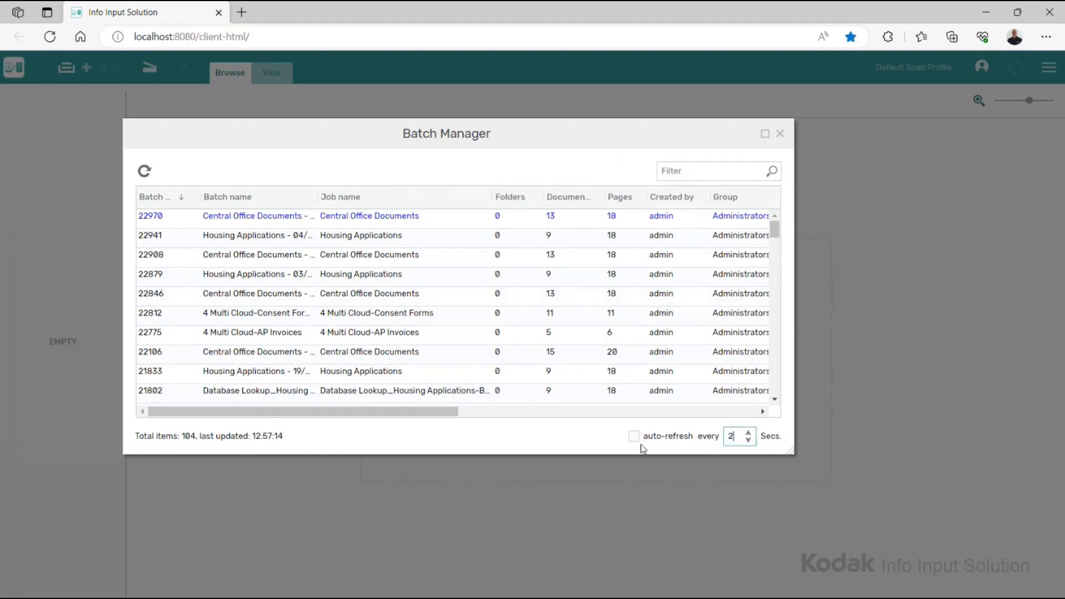
{"action": "left_click", "coordinate": [633, 435]}
{"action": "left_click_drag", "start_coordinate": [786, 462], "coordinate": [1038, 398]}
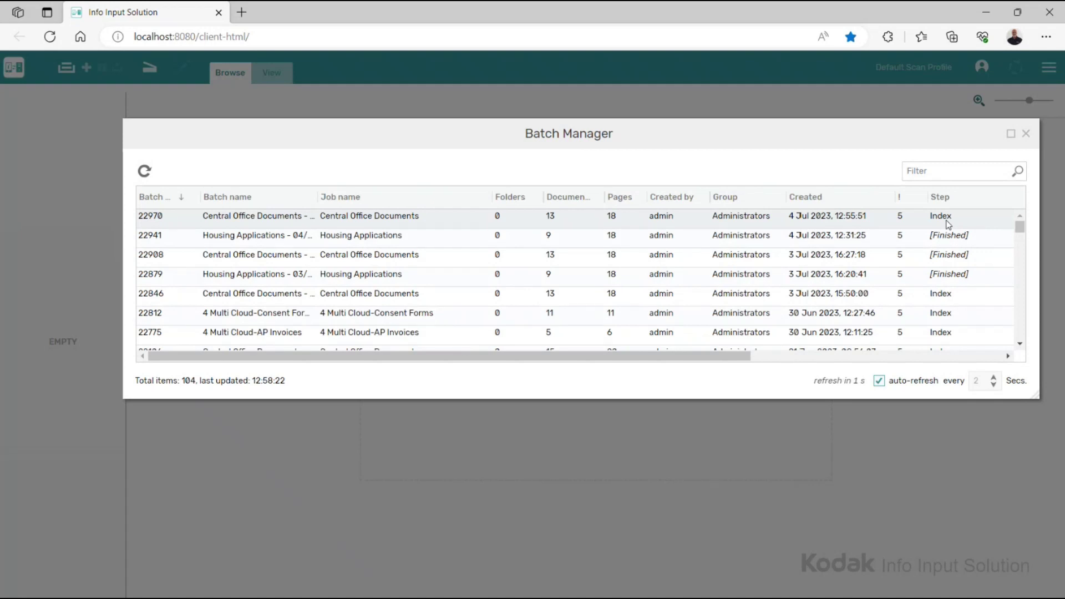
- Open the newest Central Office Documents batch for indexing and display Doc 1's index fields
{"action": "right_click", "coordinate": [266, 218]}
{"action": "left_click", "coordinate": [281, 227]}
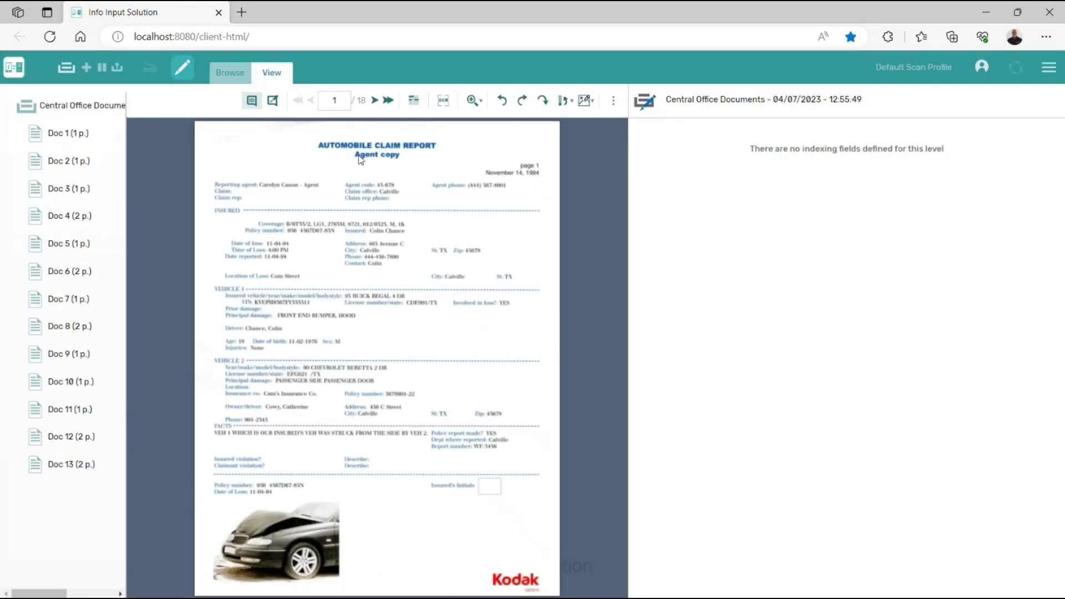
{"action": "left_click", "coordinate": [104, 137]}
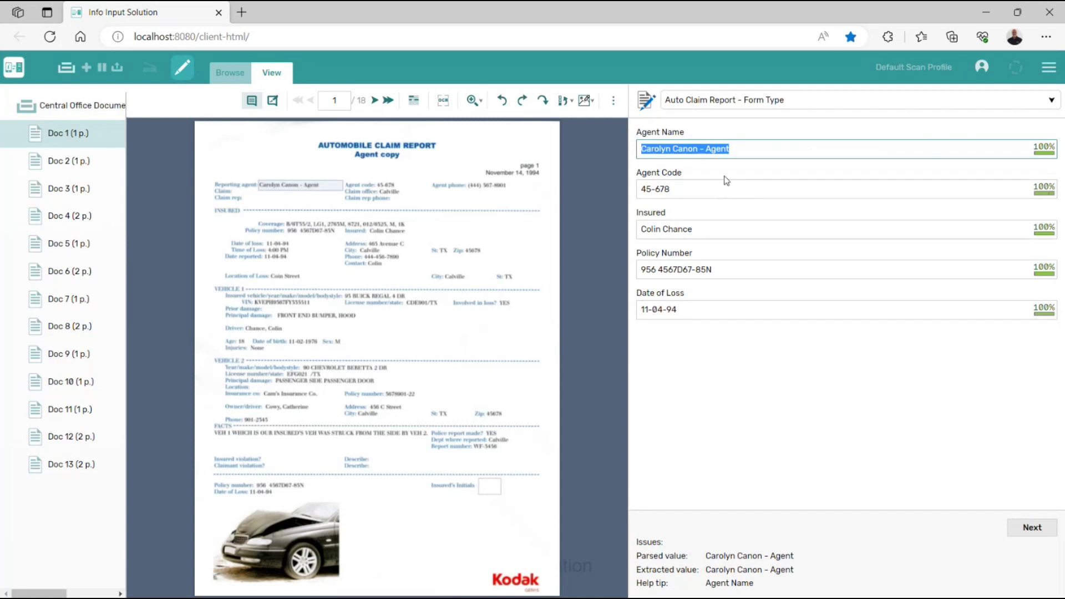
- Check Doc 1's extracted Agent Code, Insured, Policy Number and Date of Loss against the claim report
{"action": "left_click", "coordinate": [711, 190]}
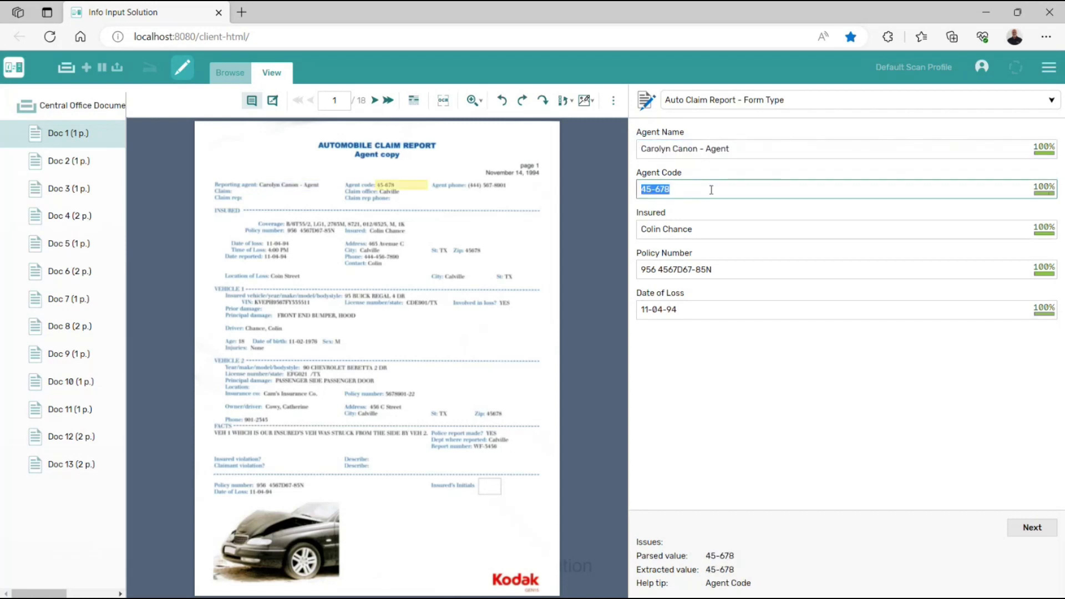
{"action": "key", "text": "Tab"}
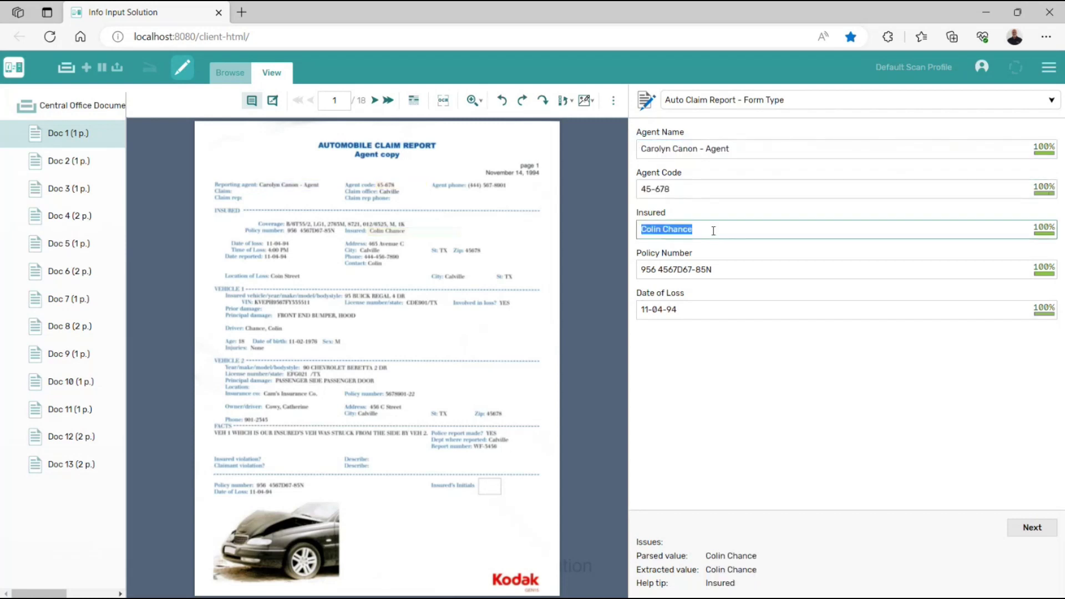
{"action": "left_click", "coordinate": [733, 268]}
{"action": "left_click", "coordinate": [703, 308]}
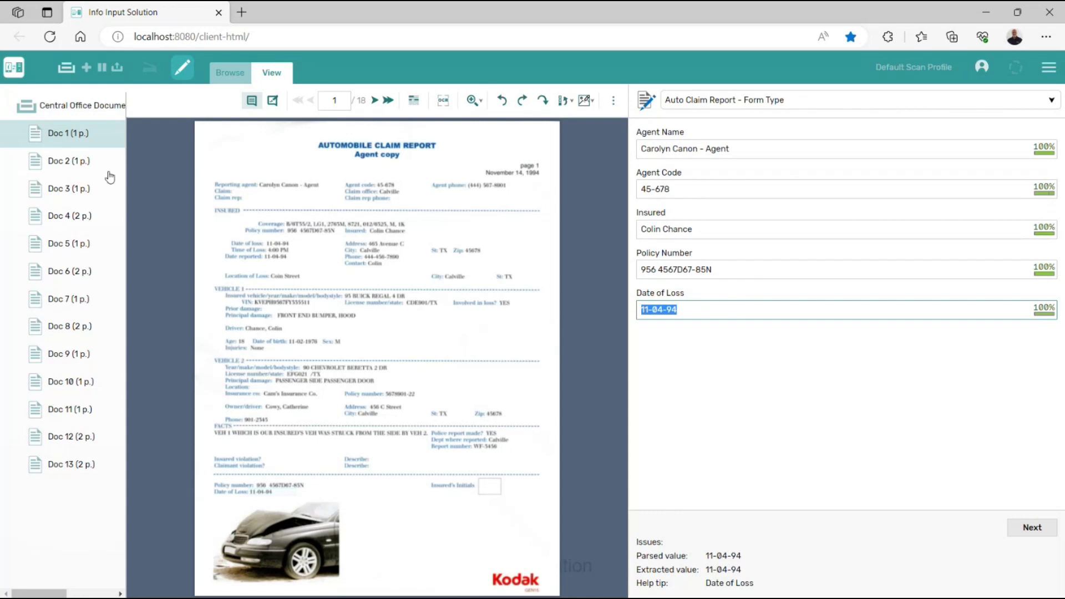
- Compare the index form of Doc 2's waybill with that of Doc 1's auto claim report
{"action": "left_click", "coordinate": [90, 166]}
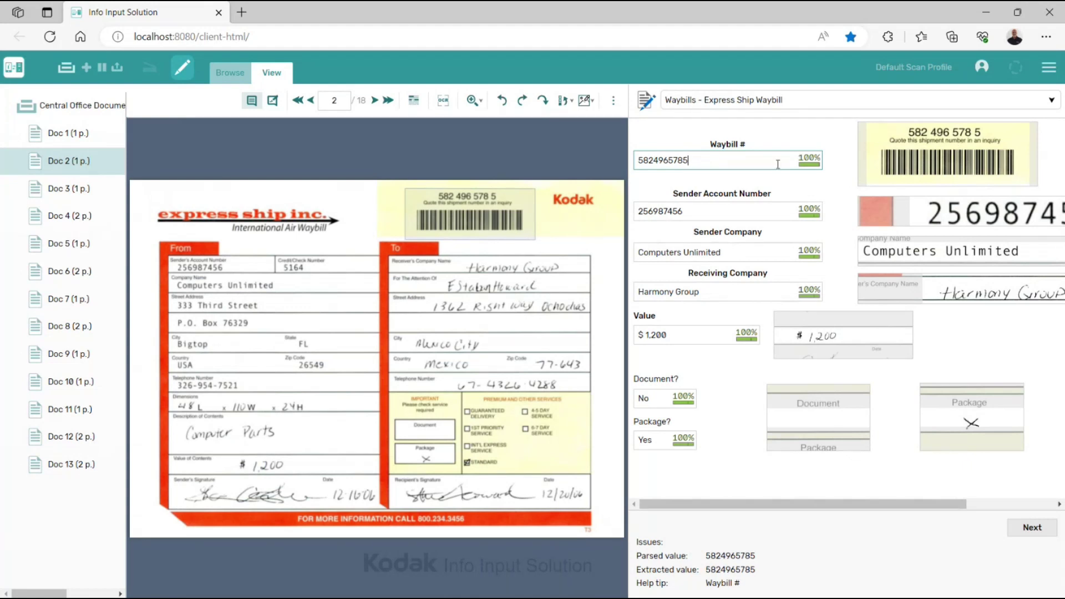
{"action": "left_click", "coordinate": [85, 139]}
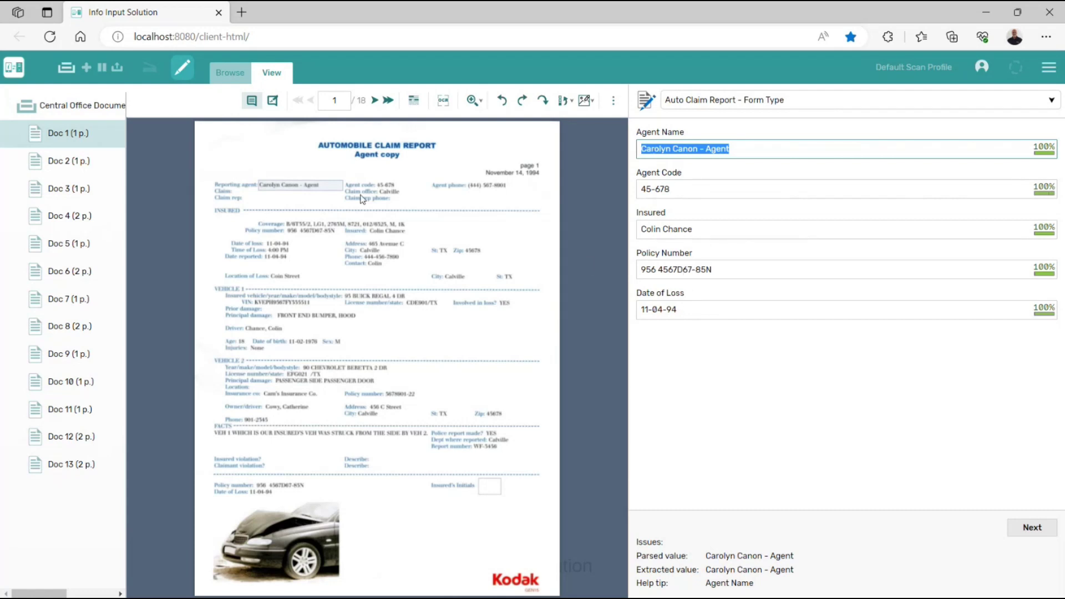
{"action": "left_click", "coordinate": [71, 160]}
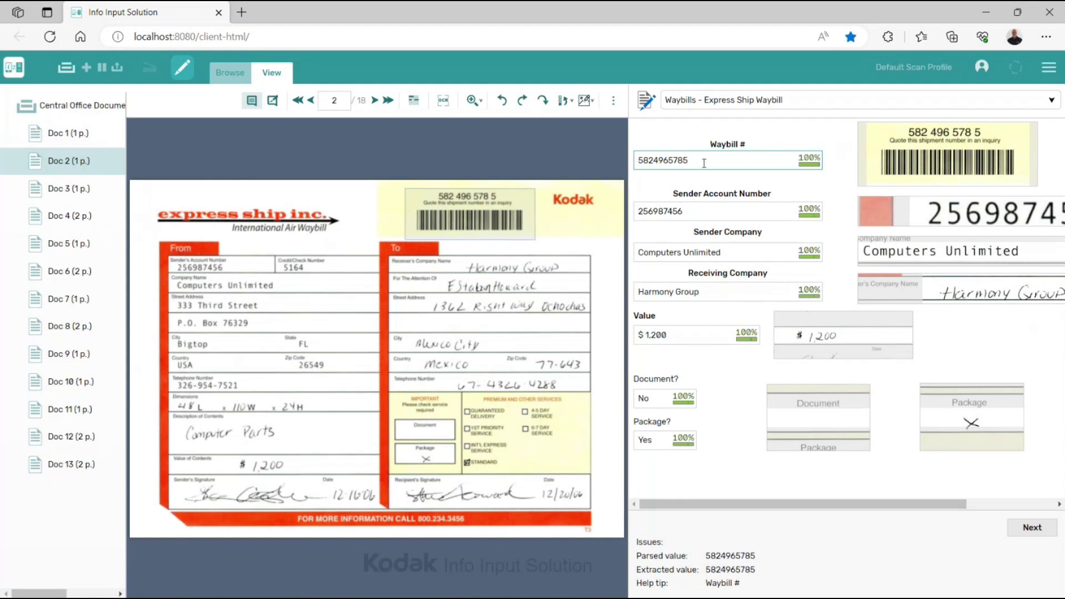
- Check Doc 2's extracted waybill, sender, receiving company, value and document checkbox fields against the scanned image
{"action": "left_click_drag", "start_coordinate": [721, 161], "coordinate": [630, 165]}
{"action": "left_click", "coordinate": [726, 216]}
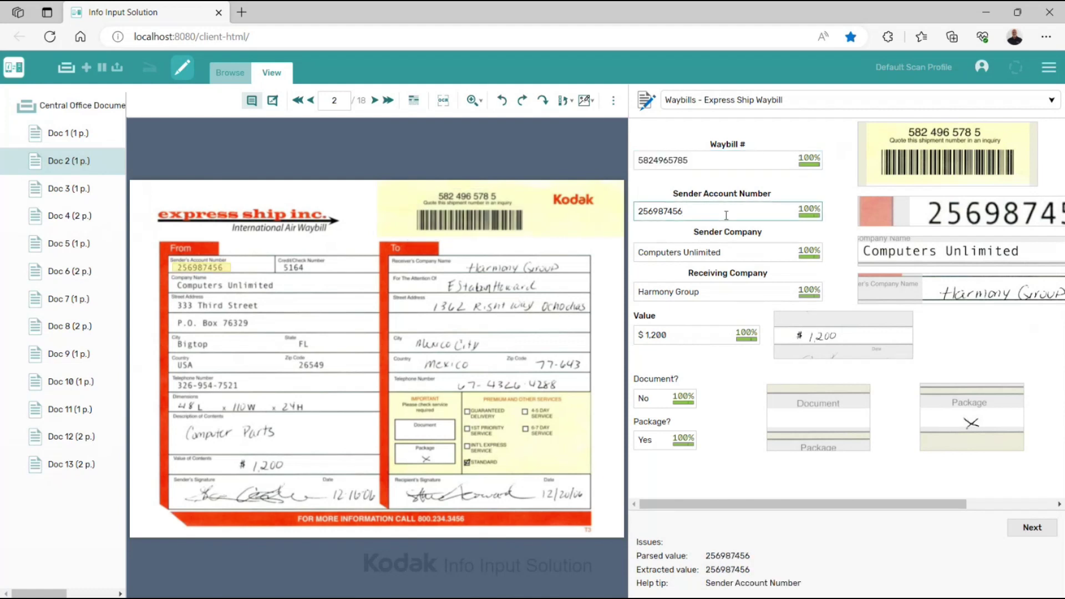
{"action": "left_click_drag", "start_coordinate": [726, 215], "coordinate": [634, 215]}
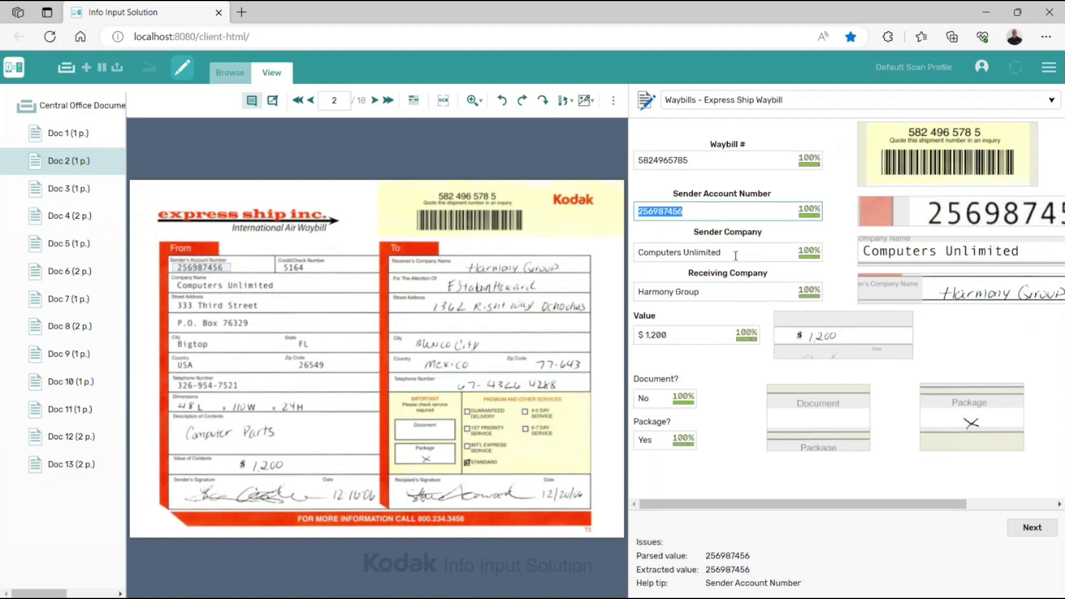
{"action": "left_click", "coordinate": [737, 254]}
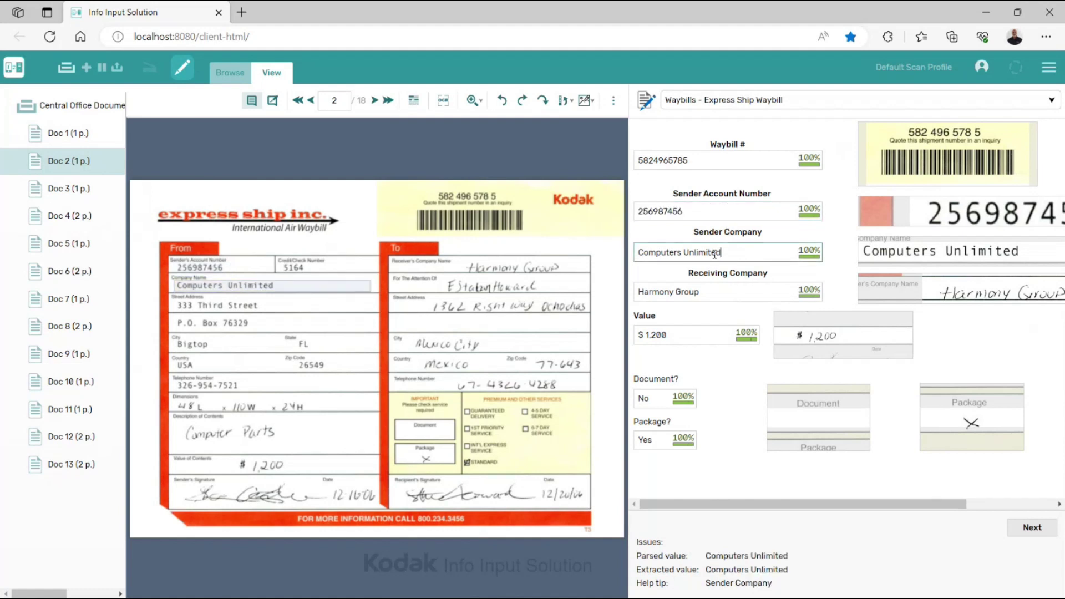
{"action": "left_click_drag", "start_coordinate": [737, 254], "coordinate": [630, 254]}
{"action": "left_click", "coordinate": [734, 296]}
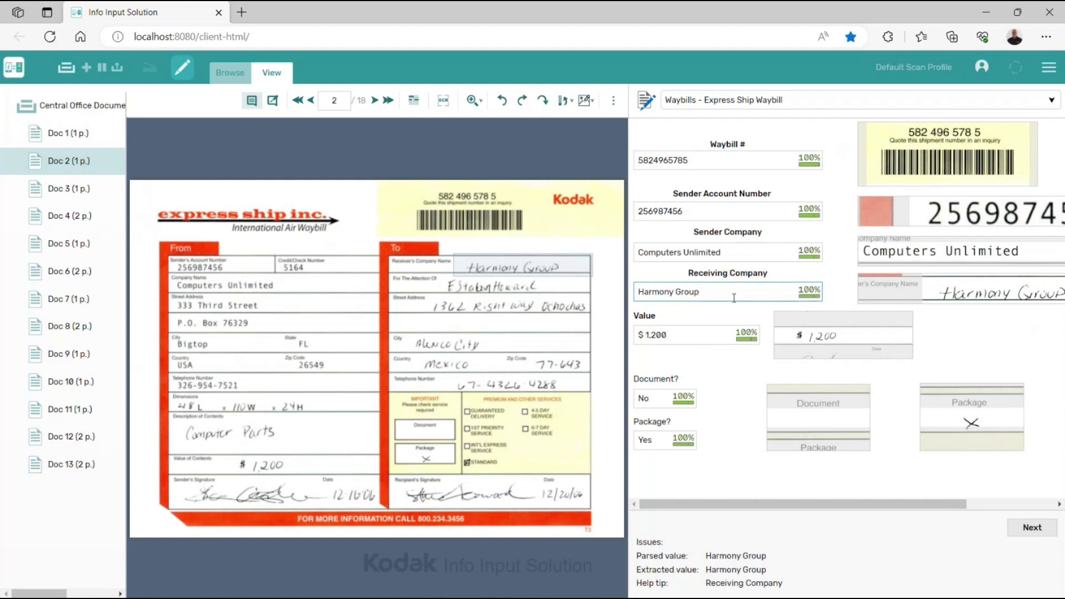
{"action": "left_click_drag", "start_coordinate": [629, 309], "coordinate": [591, 309]}
{"action": "left_click", "coordinate": [662, 336]}
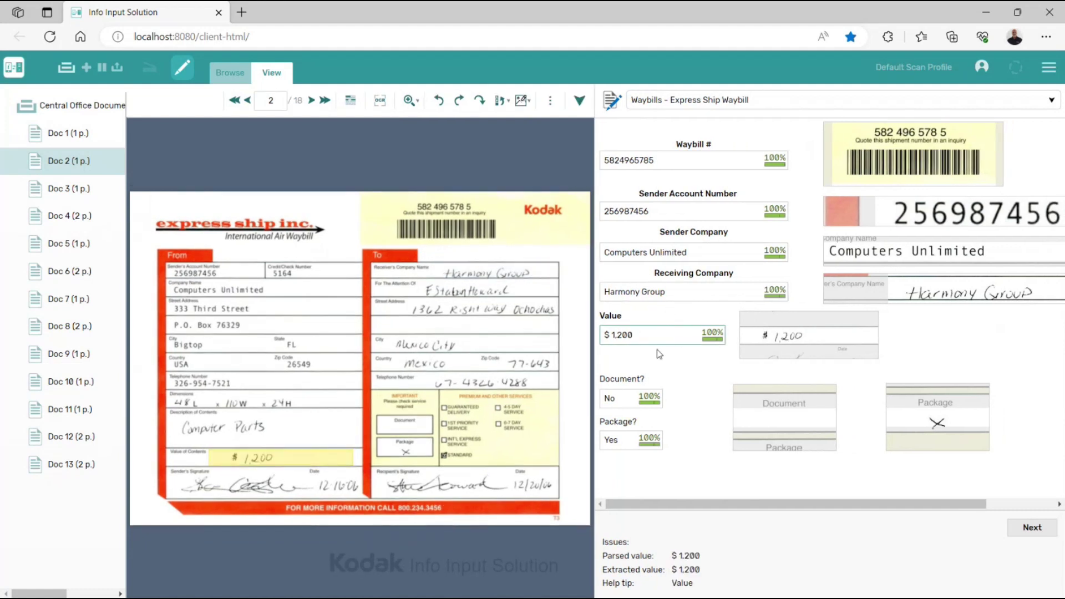
{"action": "left_click", "coordinate": [624, 400]}
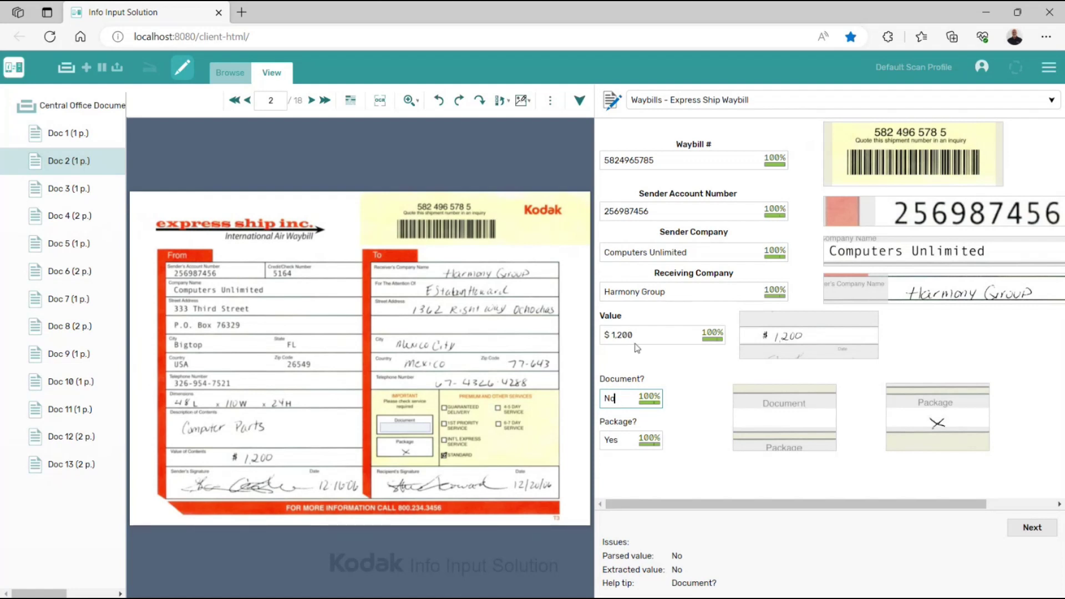
- Review the extracted index data of Docs 3 to 5 and widen the indexing pane
{"action": "left_click", "coordinate": [77, 192]}
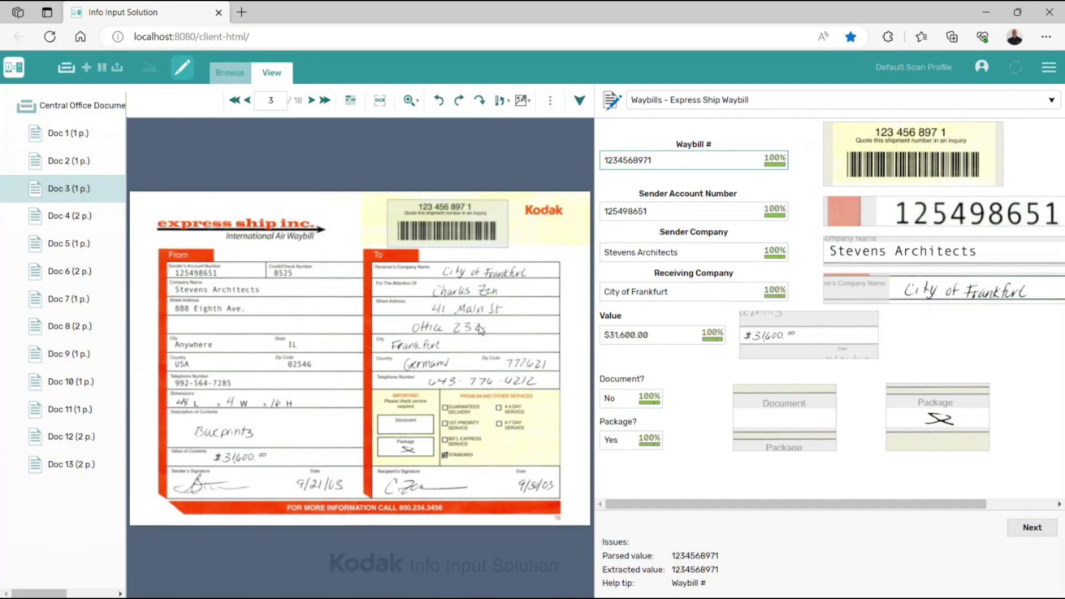
{"action": "left_click", "coordinate": [90, 228]}
{"action": "left_click", "coordinate": [89, 256]}
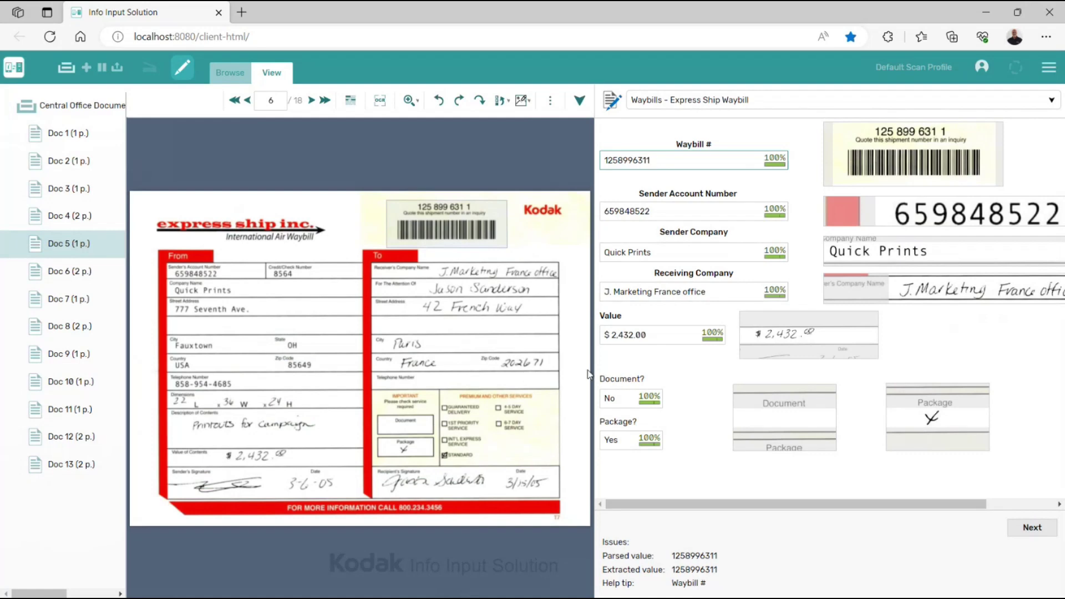
{"action": "left_click_drag", "start_coordinate": [593, 370], "coordinate": [545, 368]}
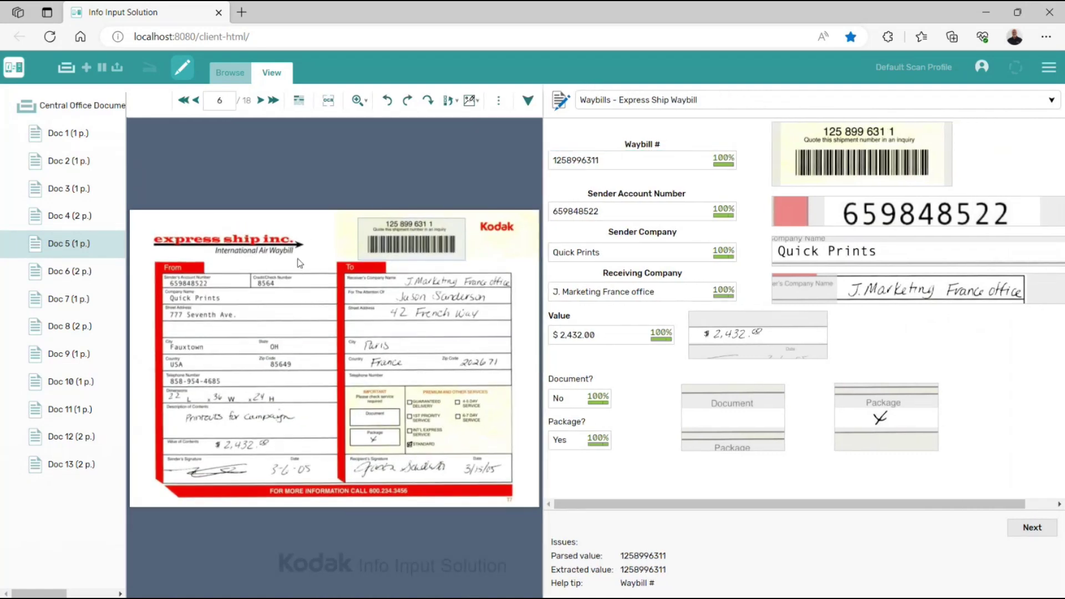
- Review the document types and extracted index data of Docs 6 to 12 one by one
{"action": "left_click", "coordinate": [71, 273]}
{"action": "left_click", "coordinate": [76, 299]}
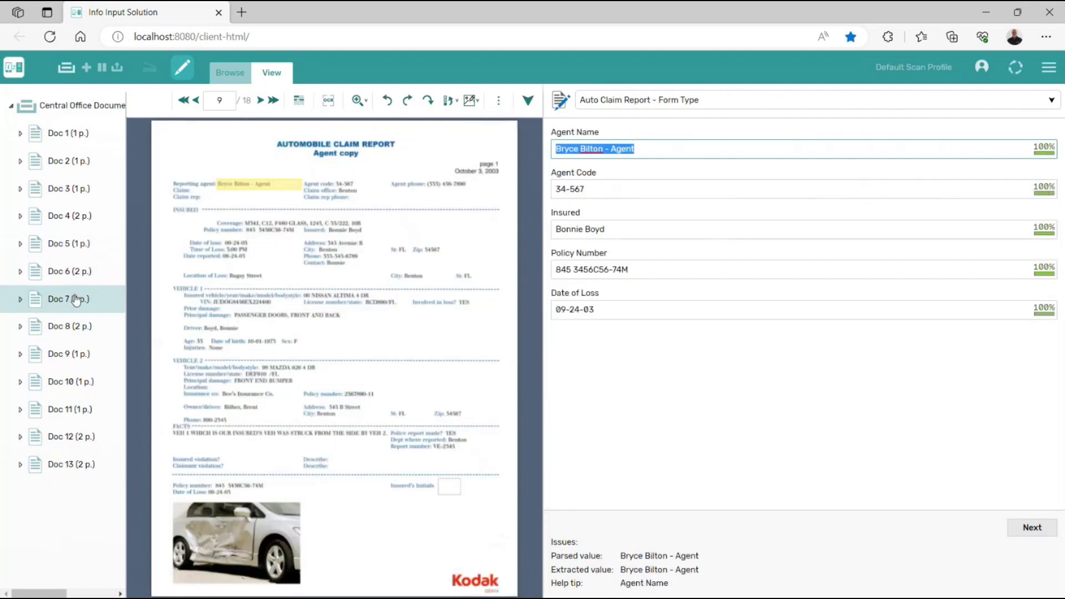
{"action": "left_click", "coordinate": [76, 329]}
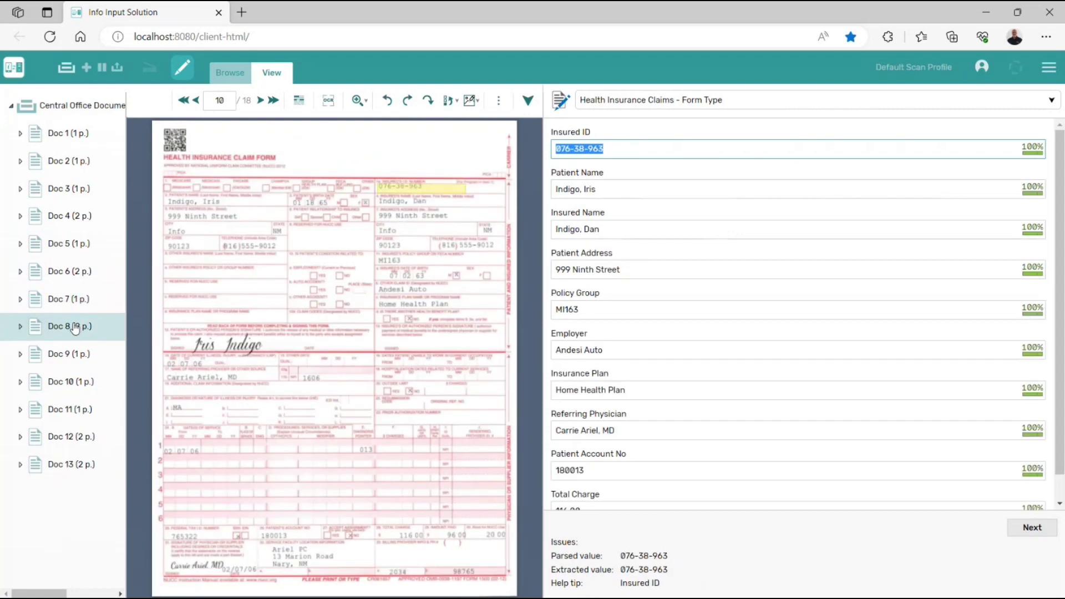
{"action": "left_click", "coordinate": [77, 355]}
{"action": "left_click", "coordinate": [79, 383]}
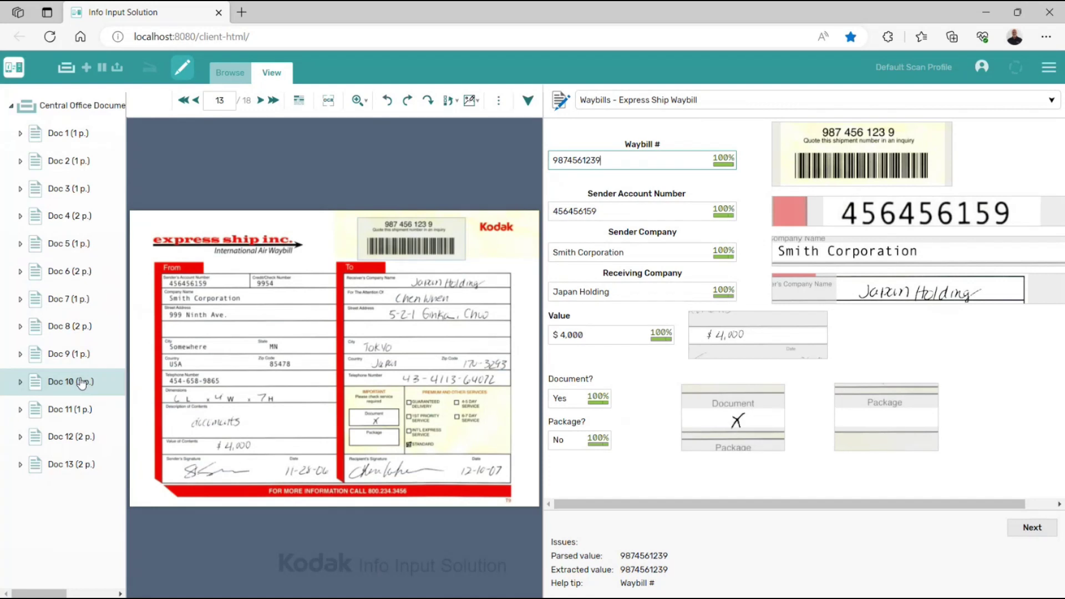
{"action": "left_click", "coordinate": [83, 410]}
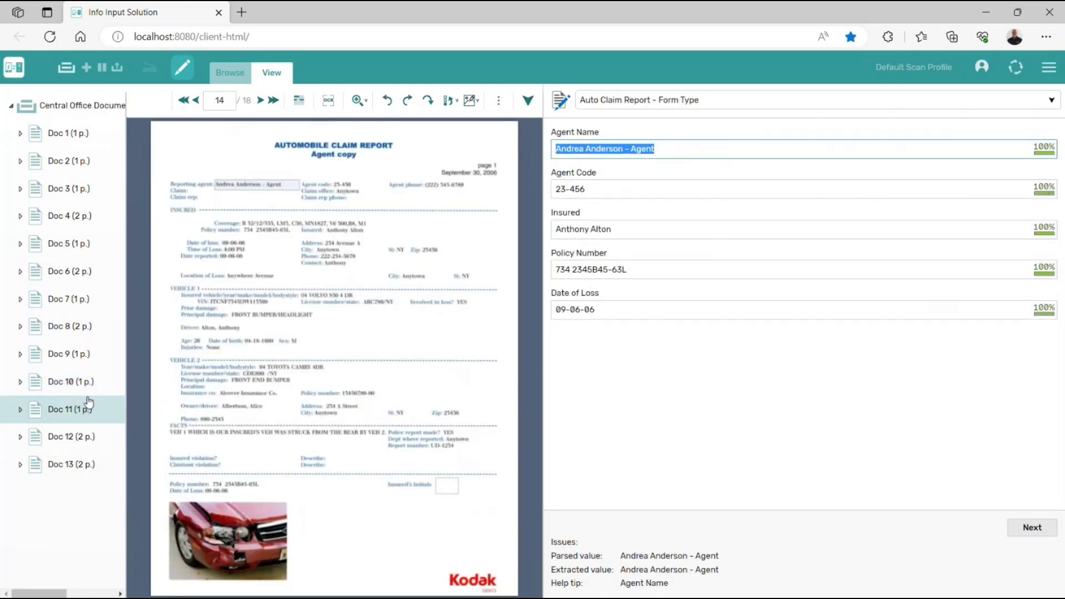
{"action": "left_click", "coordinate": [88, 435]}
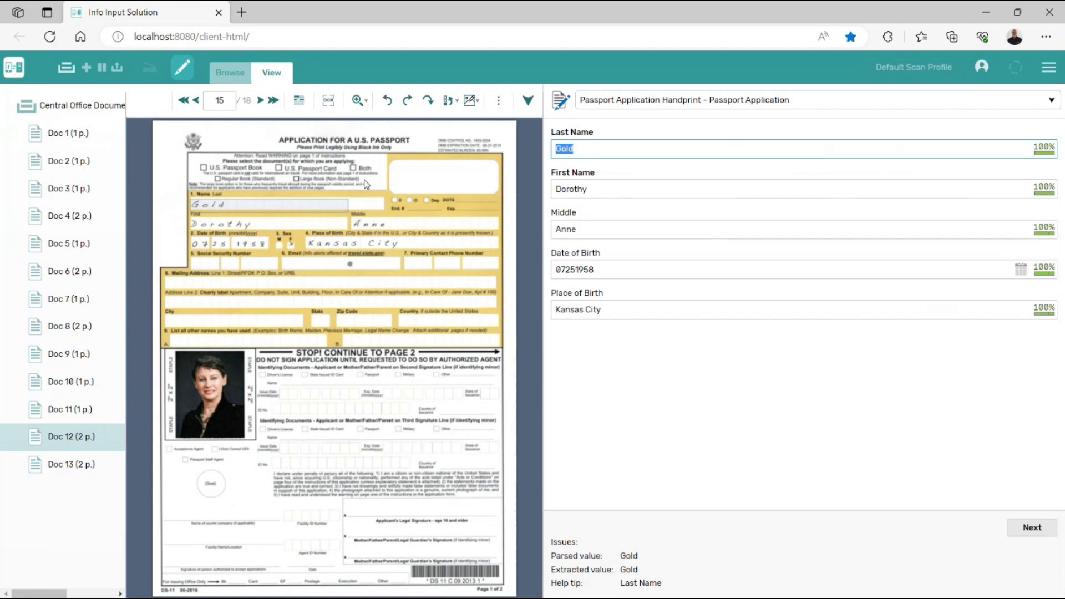
- Check Doc 12's extracted first name, middle name, date of birth and place of birth fields against the scanned passport application
{"action": "left_click", "coordinate": [608, 194]}
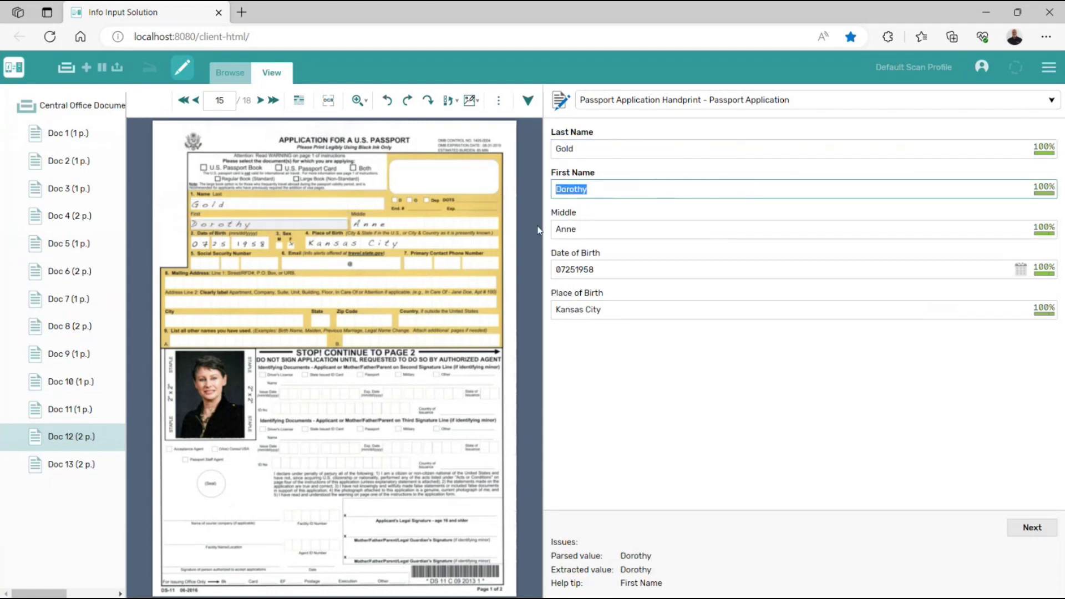
{"action": "key", "text": "Tab"}
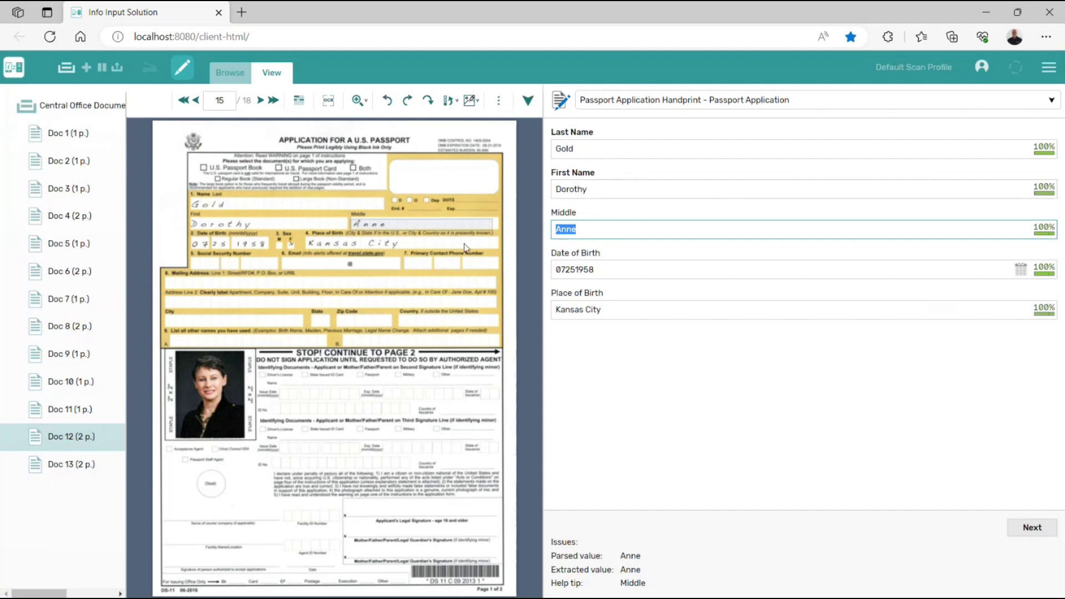
{"action": "left_click", "coordinate": [603, 271]}
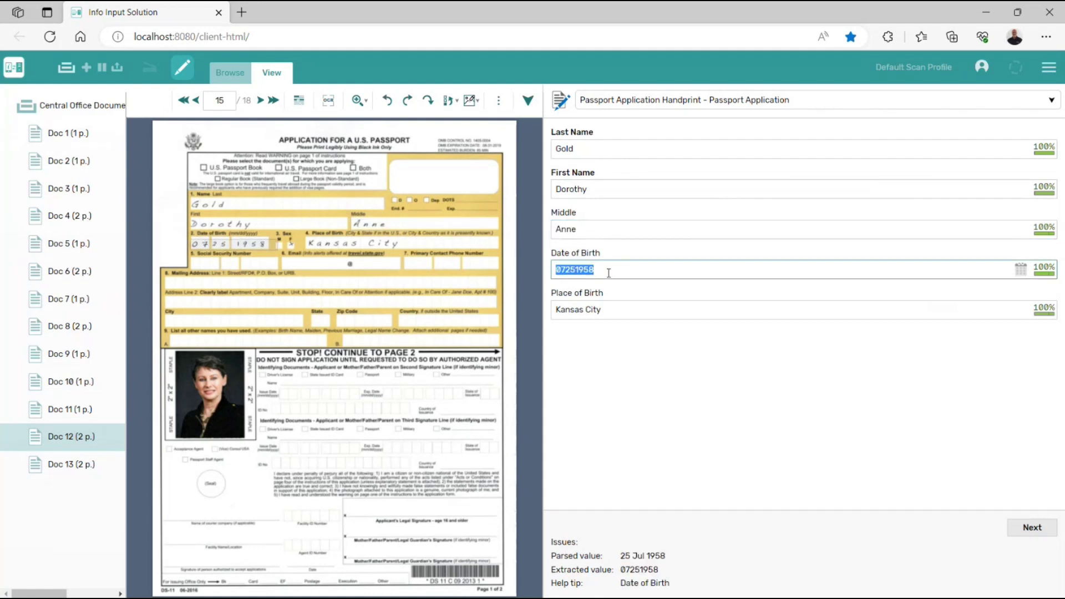
{"action": "left_click", "coordinate": [604, 310]}
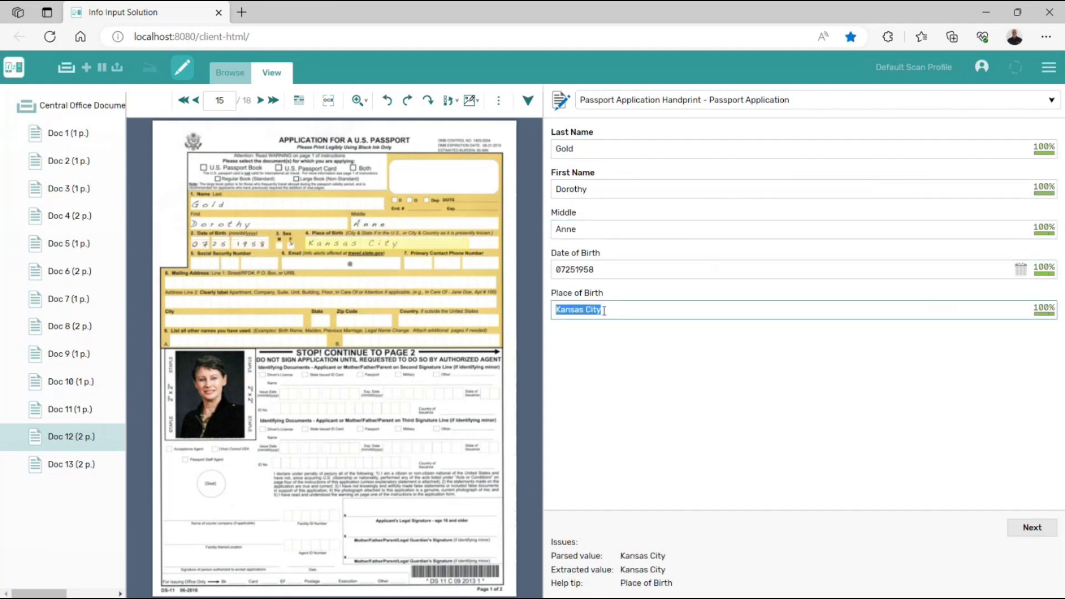
- View Doc 13's health insurance claim index data, and close the Central Office Documents batch
{"action": "left_click", "coordinate": [65, 464]}
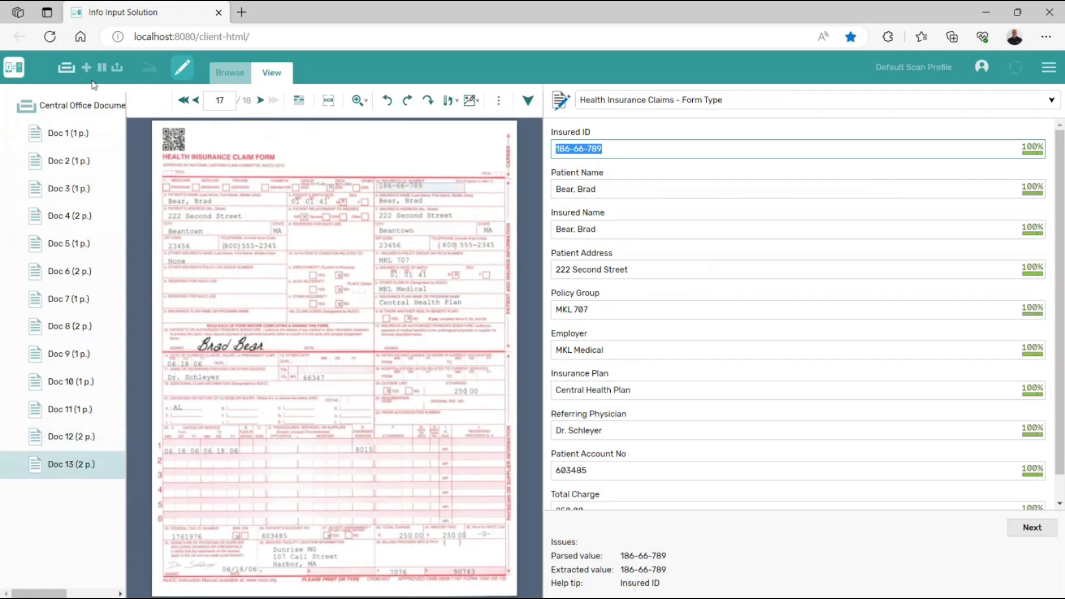
{"action": "left_click", "coordinate": [115, 67]}
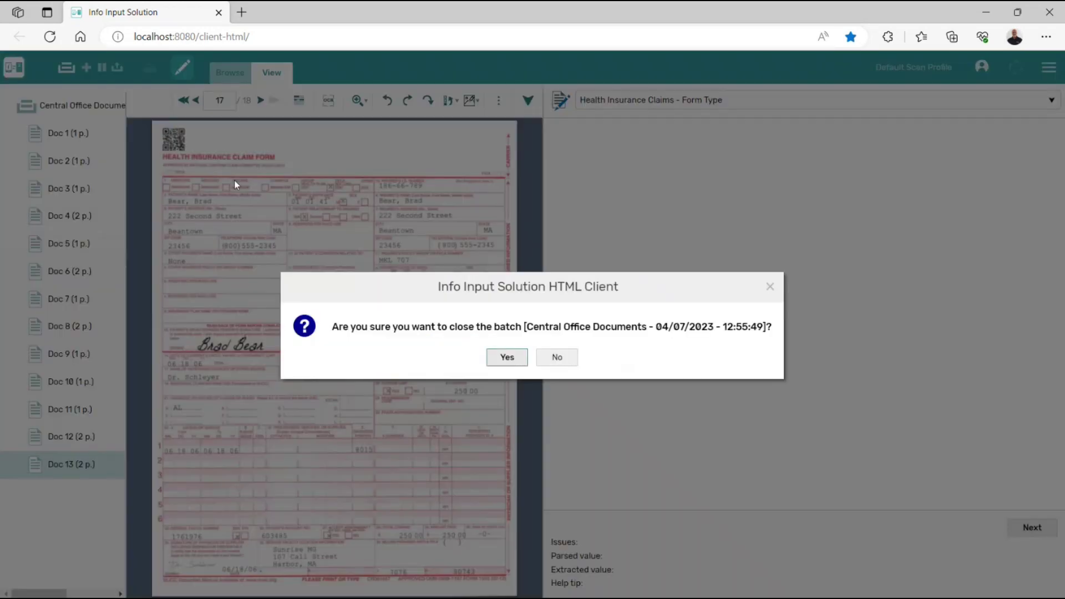
{"action": "left_click", "coordinate": [517, 359]}
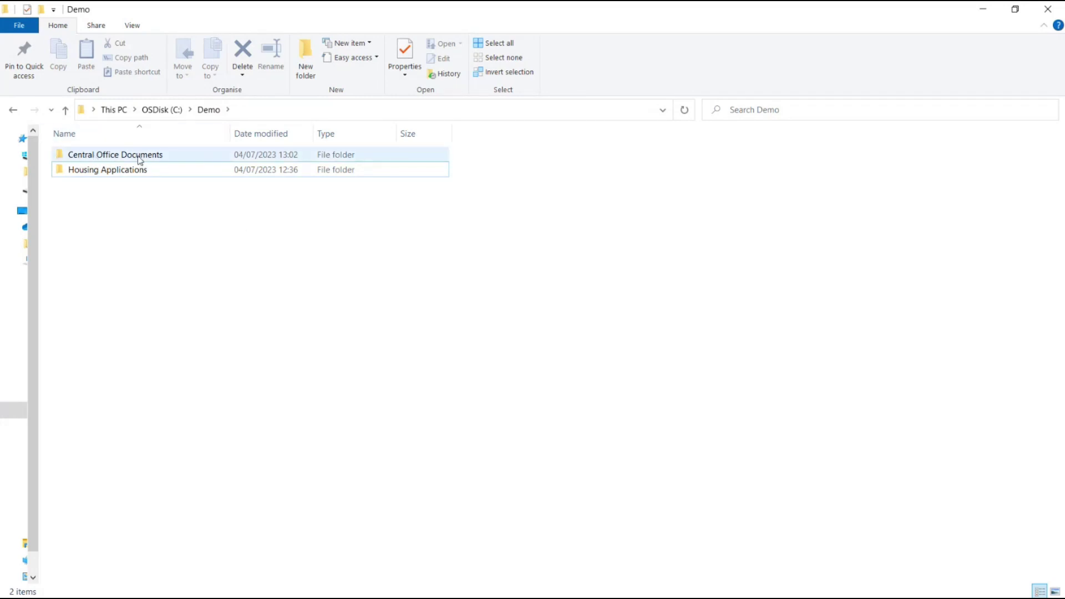
- In File Explorer, open Central Office Documents in the Demo folder and examine the exported PDF and XML files in Auto Claim Report
{"action": "left_click", "coordinate": [100, 159]}
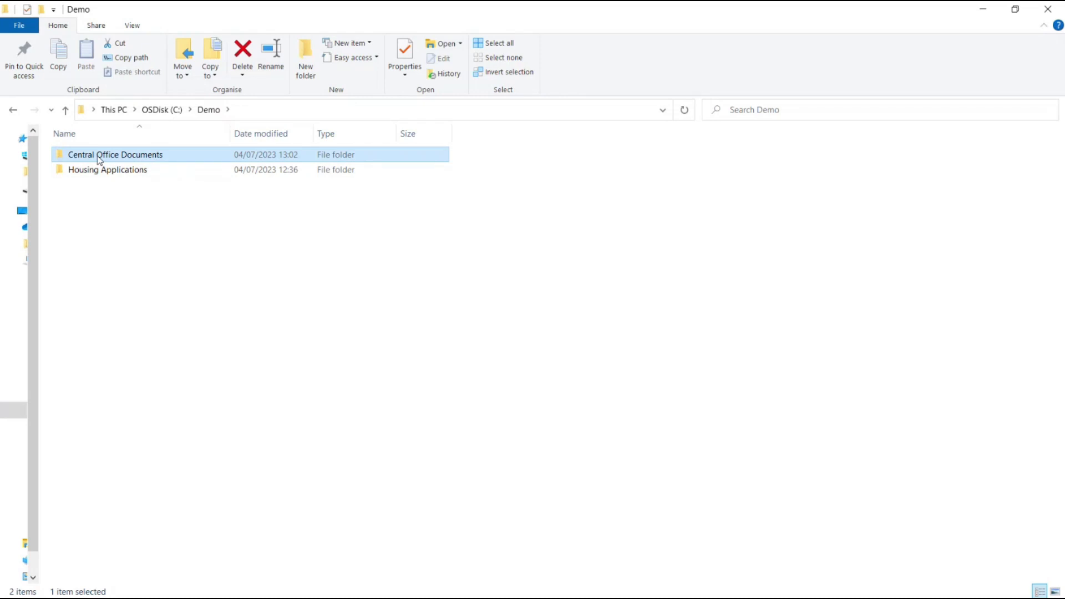
{"action": "double_click", "coordinate": [100, 159]}
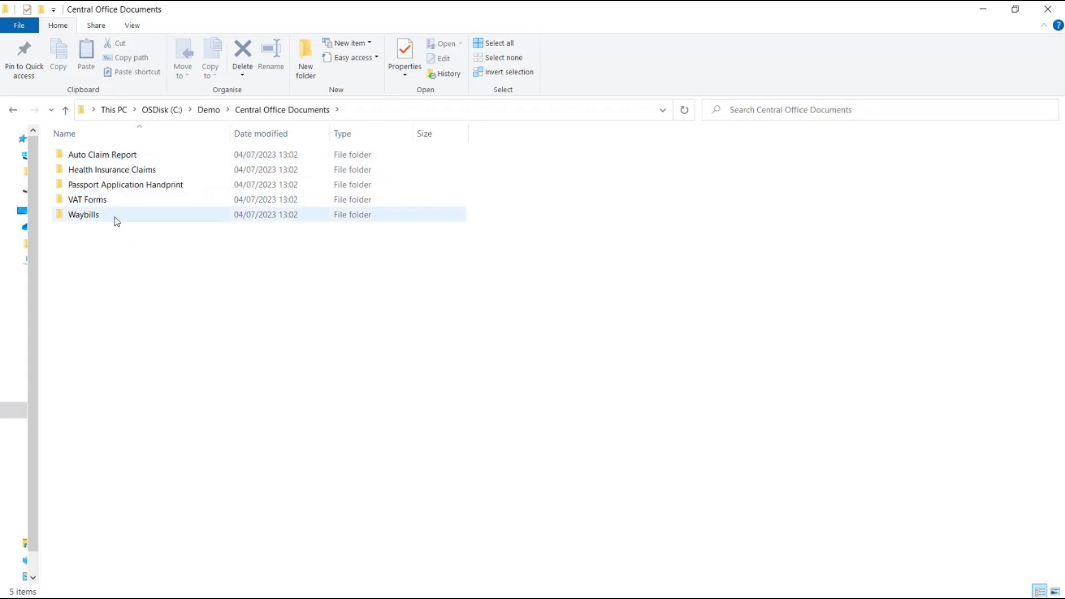
{"action": "double_click", "coordinate": [90, 159]}
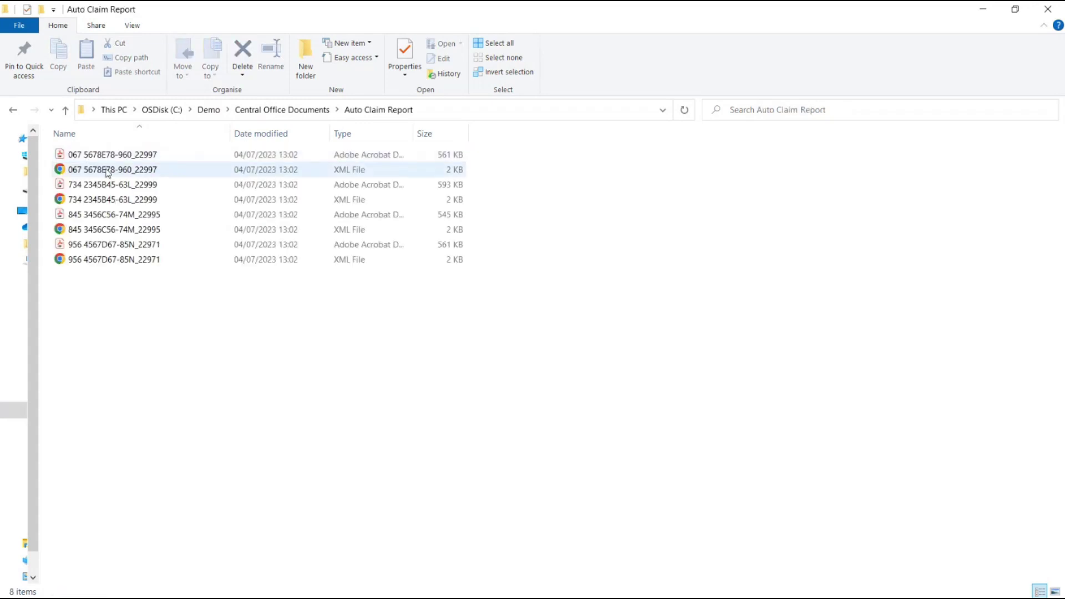
{"action": "double_click", "coordinate": [90, 160]}
{"action": "left_click", "coordinate": [97, 184]}
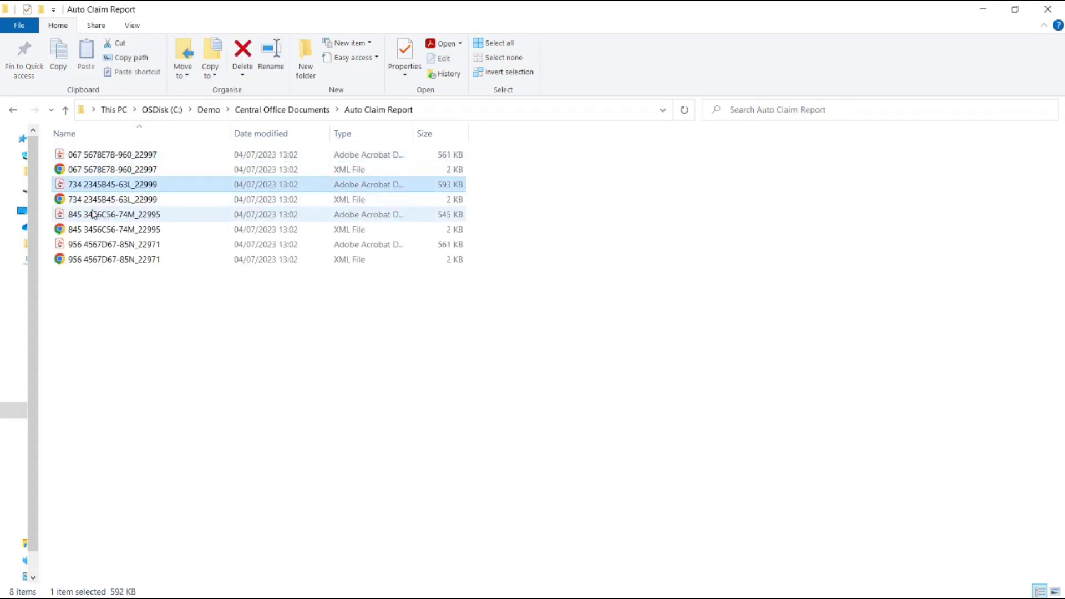
{"action": "left_click", "coordinate": [96, 215]}
{"action": "left_click", "coordinate": [102, 171]}
{"action": "left_click", "coordinate": [102, 199]}
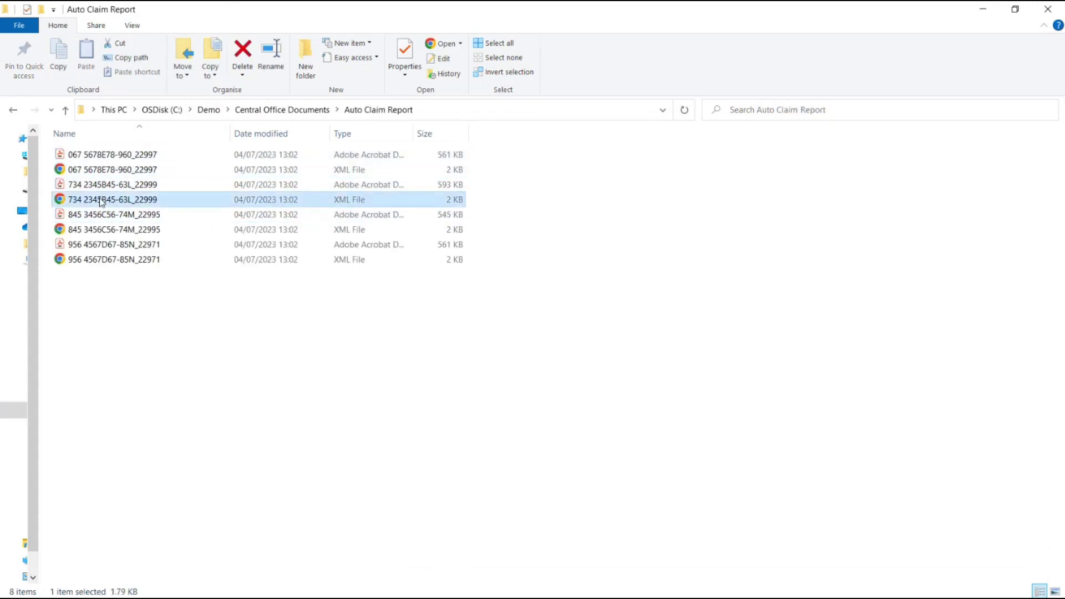
{"action": "left_click", "coordinate": [101, 229]}
- Look through the exported files in the Health Insurance Claims, Passport Application Handprint and VAT Forms folders
{"action": "left_click", "coordinate": [271, 110]}
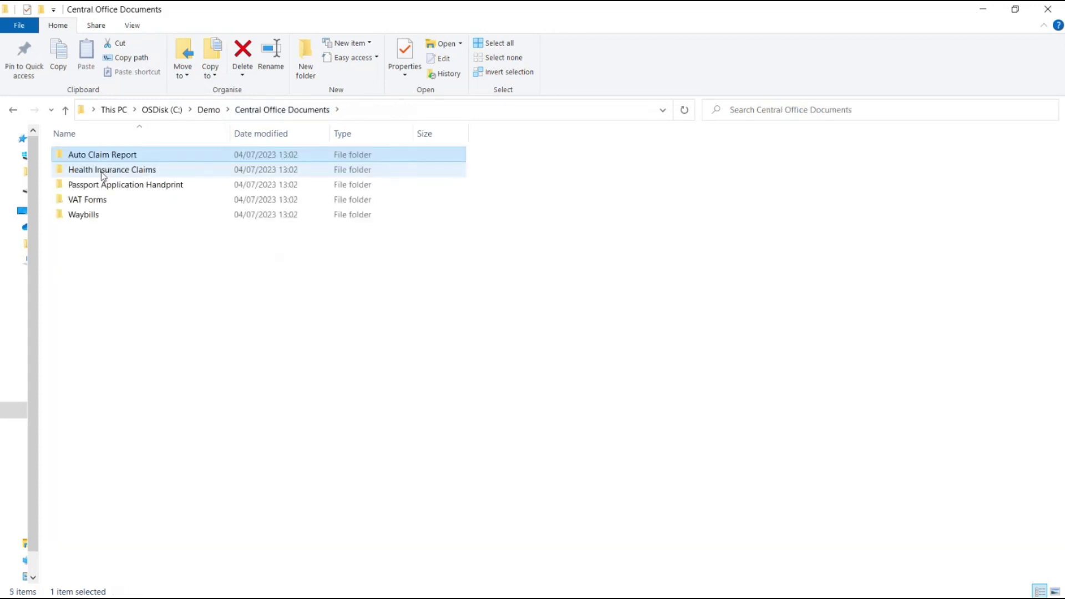
{"action": "double_click", "coordinate": [102, 170]}
{"action": "left_click", "coordinate": [271, 110]}
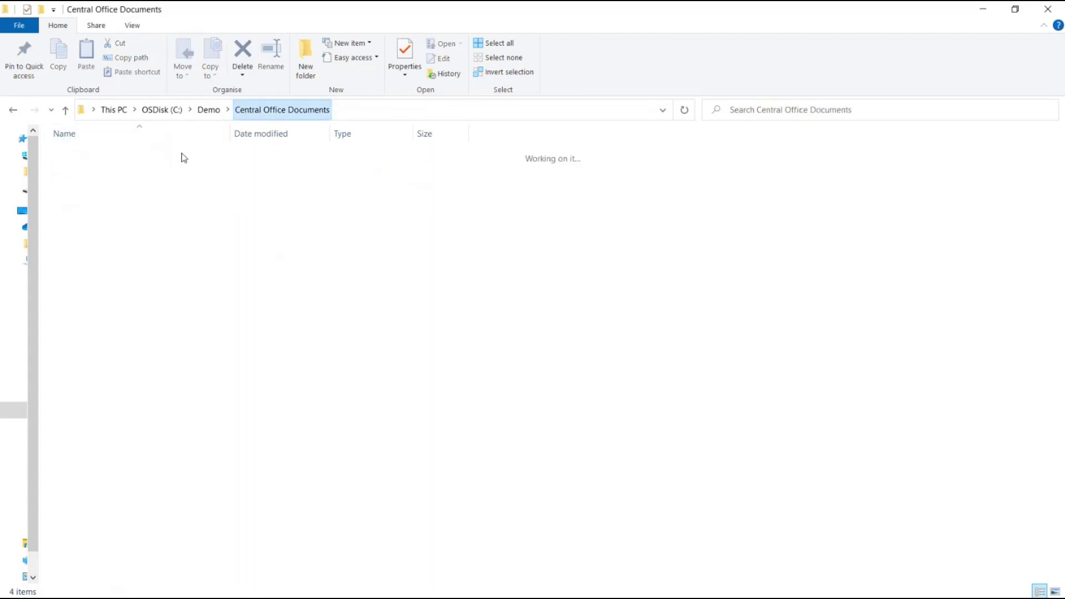
{"action": "left_click", "coordinate": [96, 187]}
{"action": "double_click", "coordinate": [96, 188]}
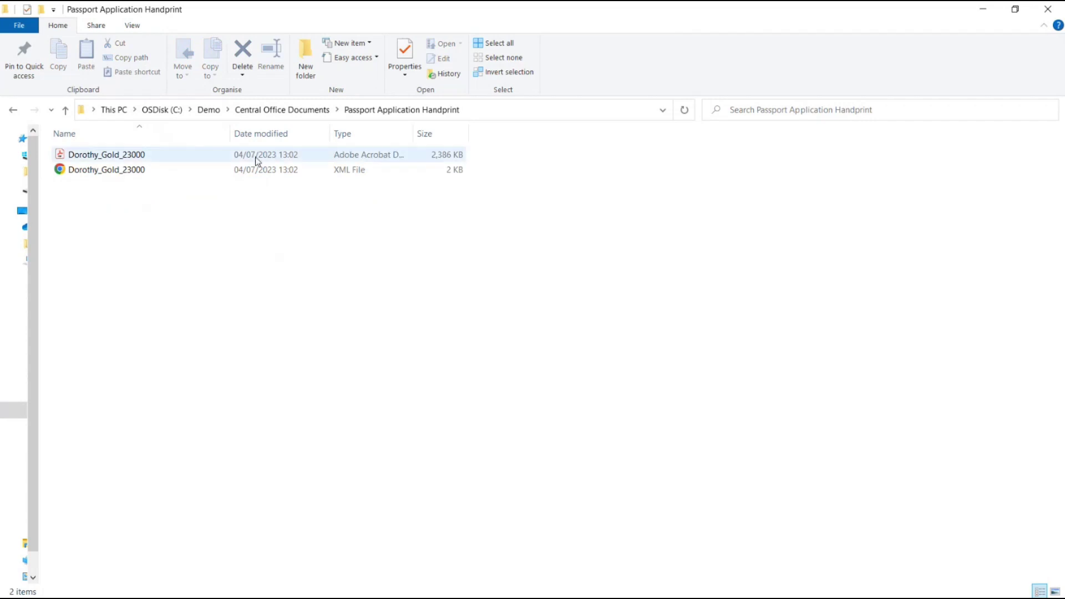
{"action": "left_click", "coordinate": [302, 111]}
{"action": "double_click", "coordinate": [109, 201]}
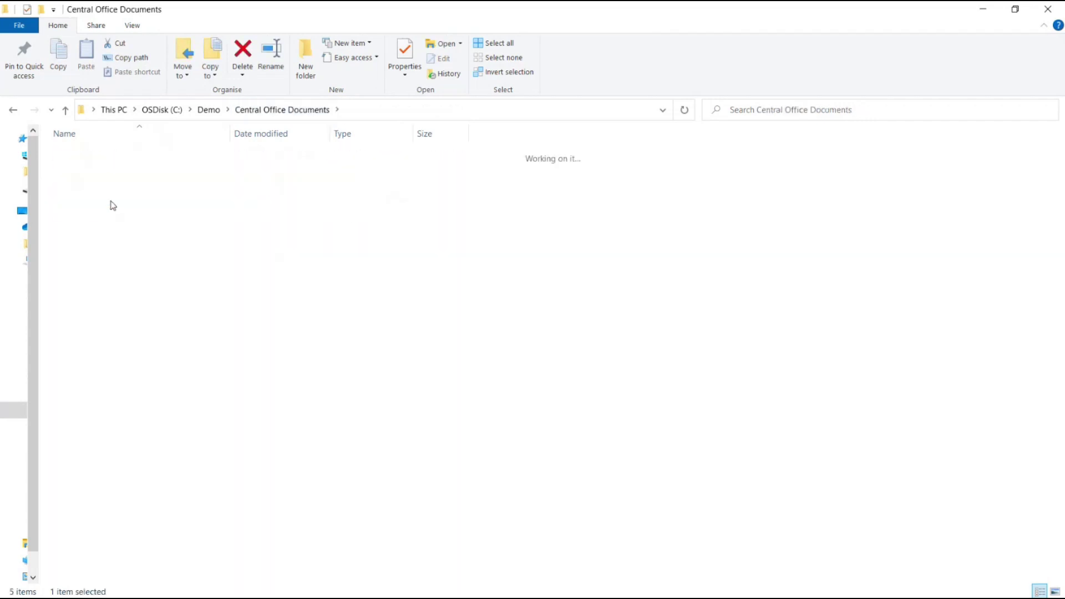
{"action": "left_click", "coordinate": [281, 110]}
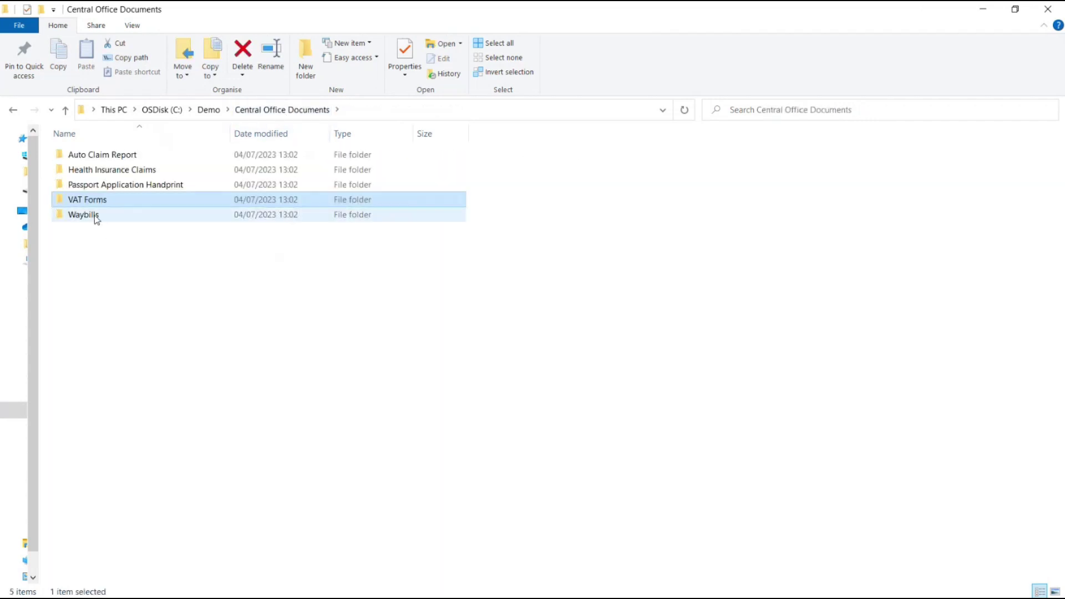
- Open the Waybills folder, view its first exported waybill PDF in Acrobat Reader and close it
{"action": "double_click", "coordinate": [95, 215]}
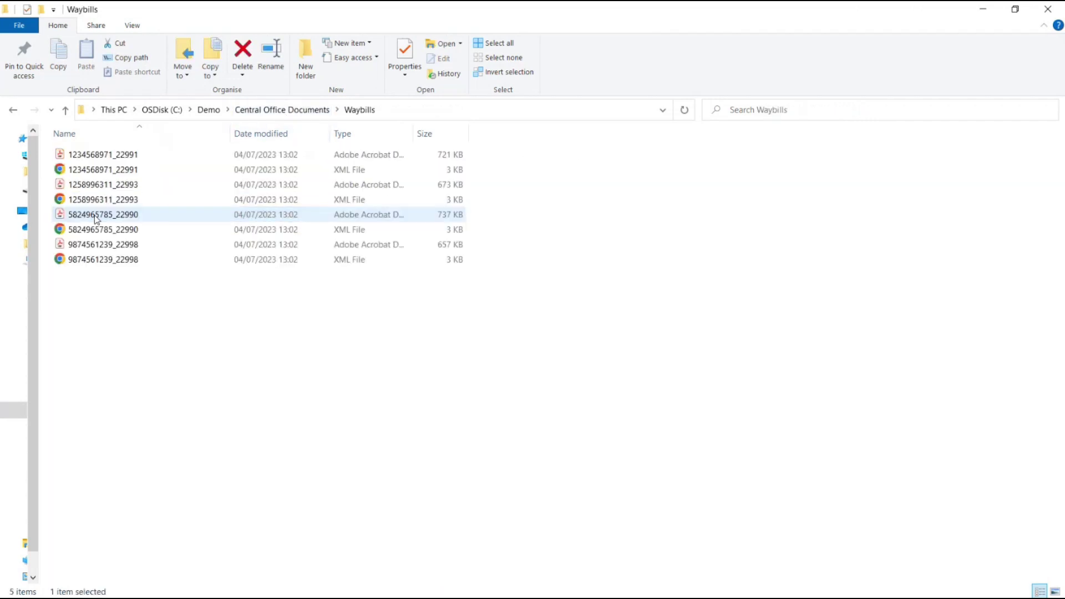
{"action": "double_click", "coordinate": [99, 155]}
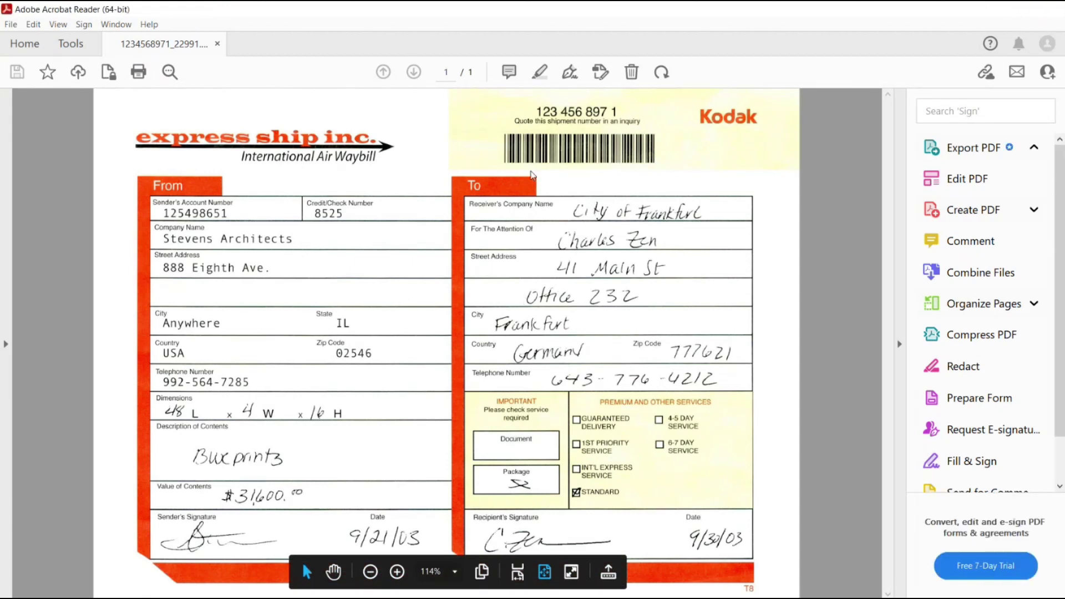
{"action": "left_click", "coordinate": [1048, 9]}
- Open the first waybill's XML file in the browser, examine its waybill number, sender account, company and value index fields, and close it
{"action": "left_click", "coordinate": [117, 169]}
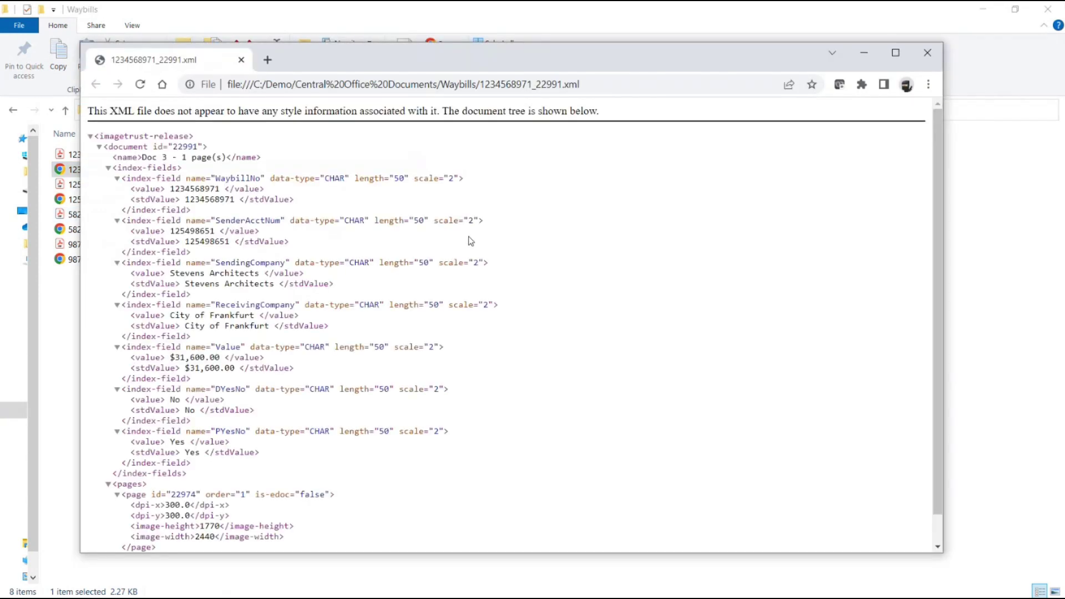
{"action": "left_click_drag", "start_coordinate": [215, 178], "coordinate": [300, 194]}
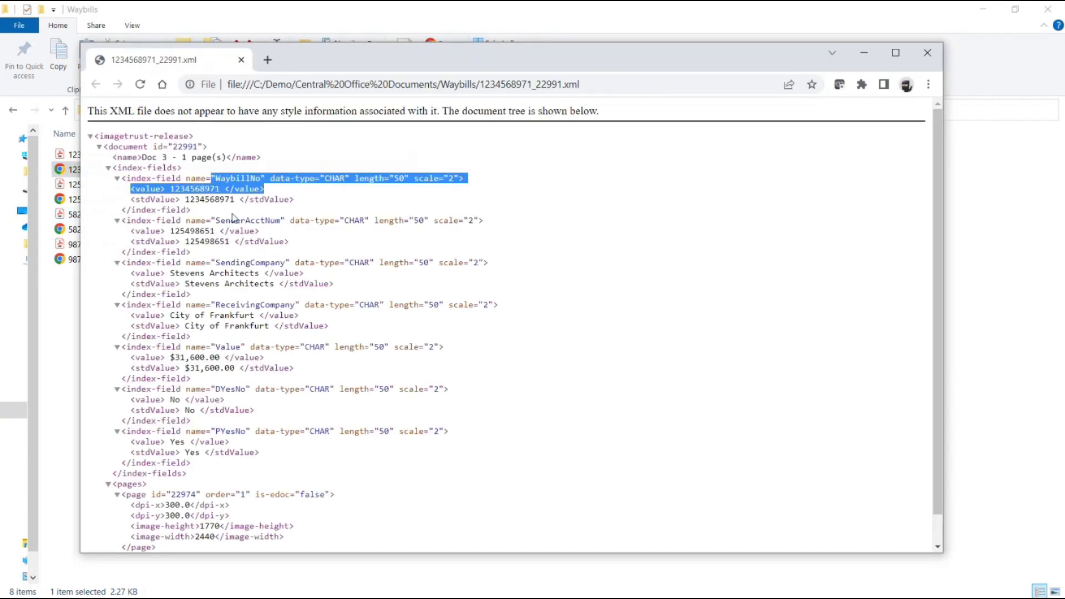
{"action": "left_click_drag", "start_coordinate": [216, 221], "coordinate": [324, 236]}
{"action": "left_click_drag", "start_coordinate": [215, 263], "coordinate": [279, 314]}
{"action": "left_click", "coordinate": [211, 300]}
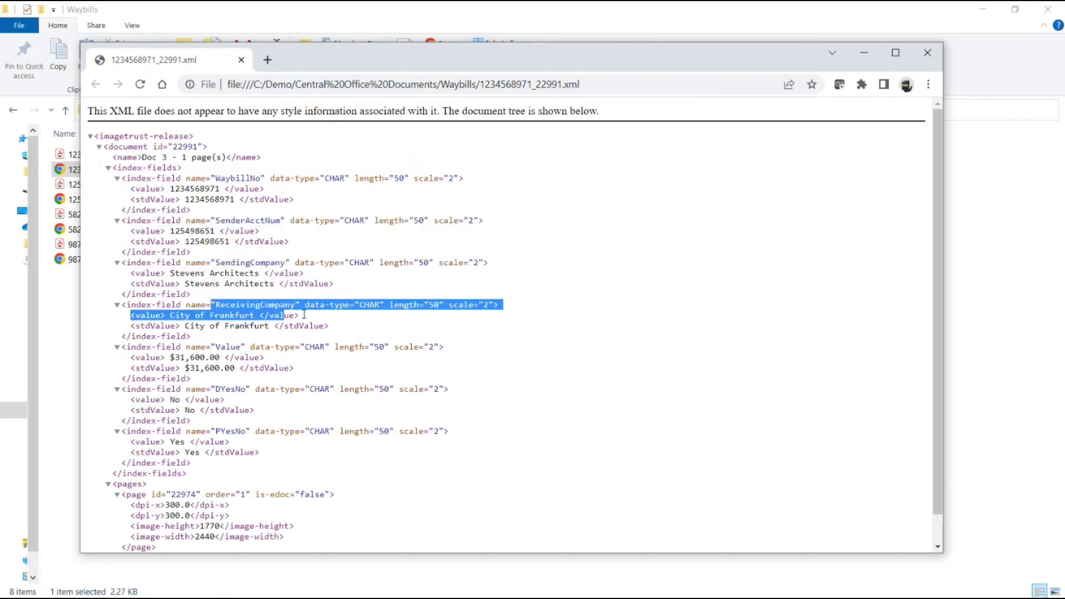
{"action": "left_click", "coordinate": [353, 327]}
{"action": "left_click_drag", "start_coordinate": [165, 315], "coordinate": [259, 318]}
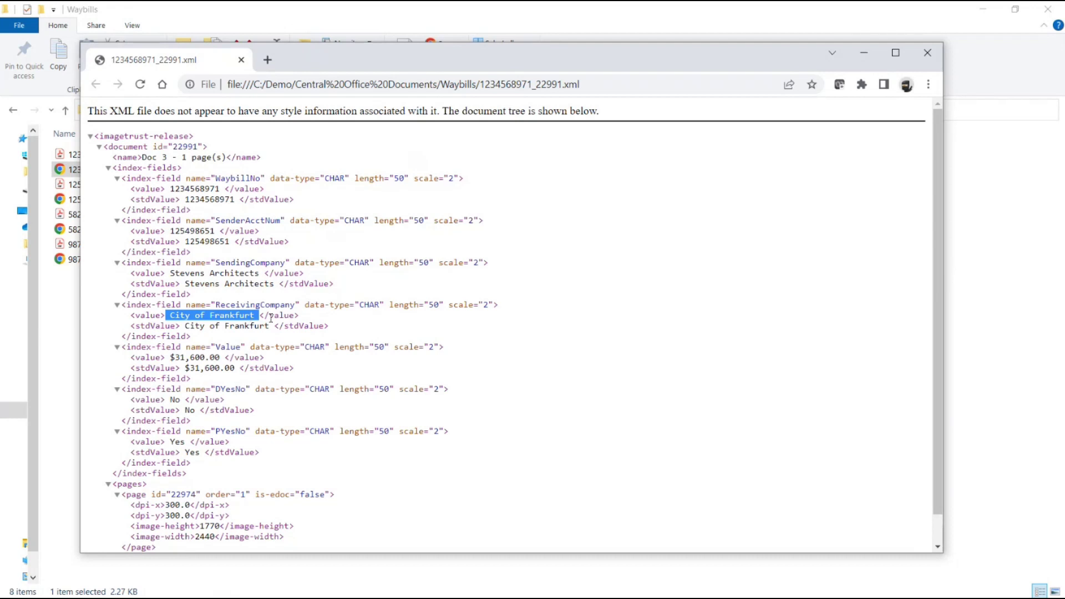
{"action": "left_click", "coordinate": [247, 364]}
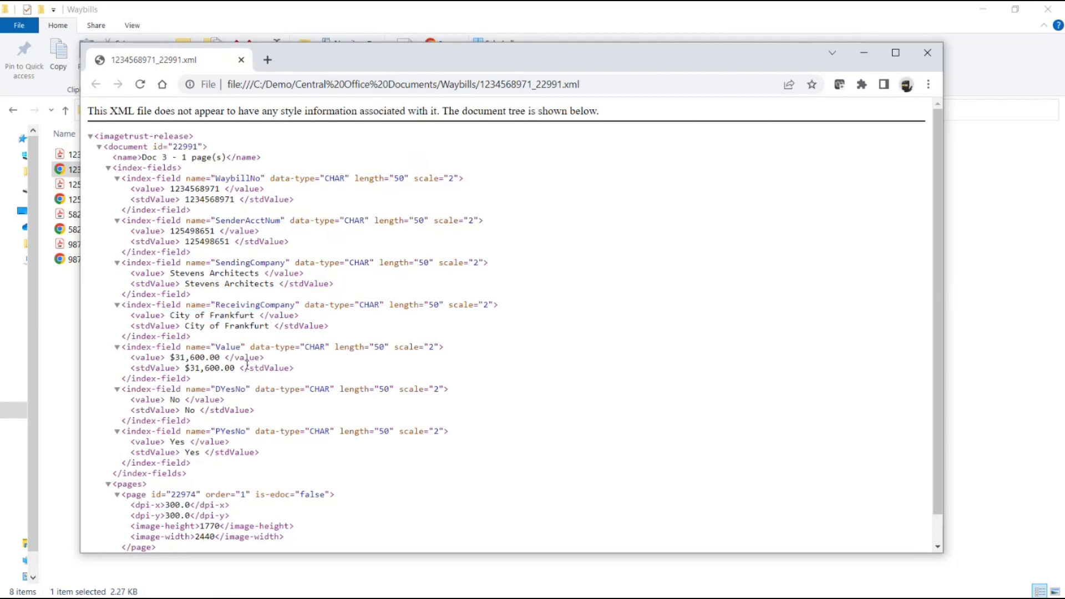
{"action": "left_click_drag", "start_coordinate": [248, 367], "coordinate": [160, 347]}
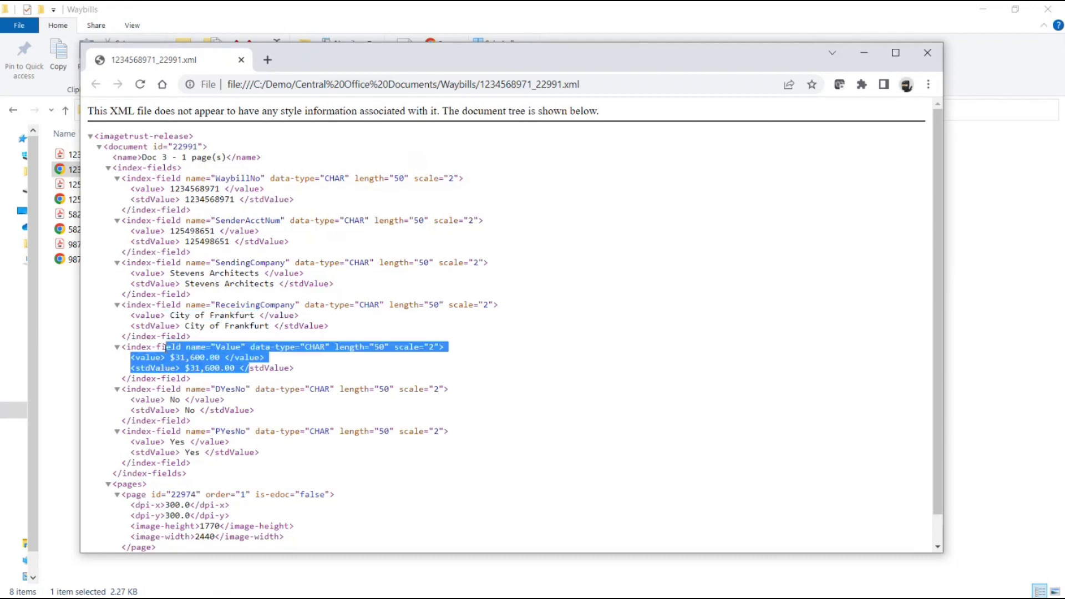
{"action": "left_click", "coordinate": [927, 53]}
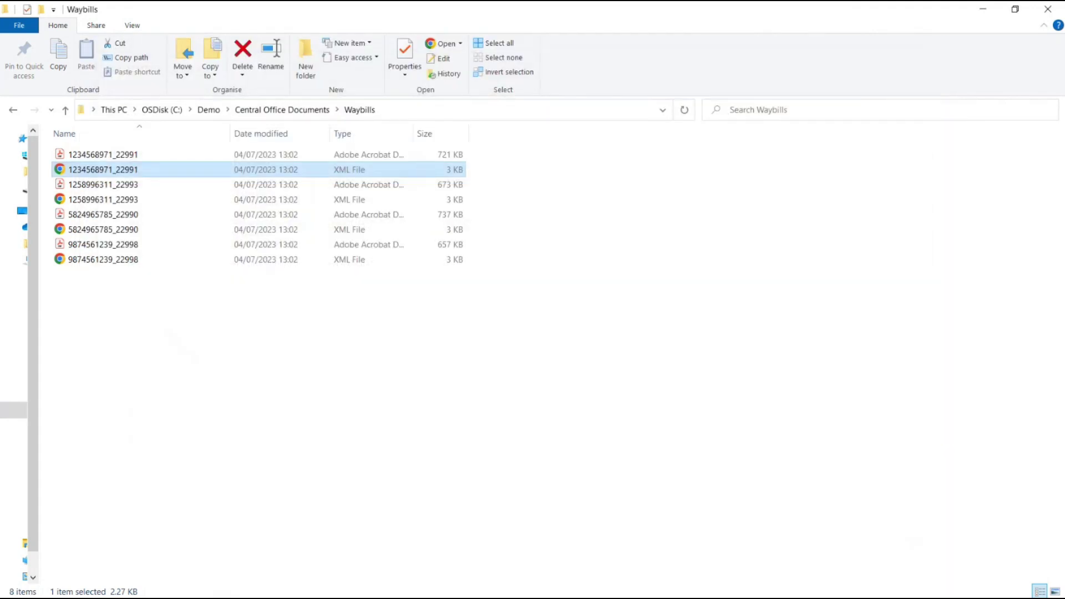